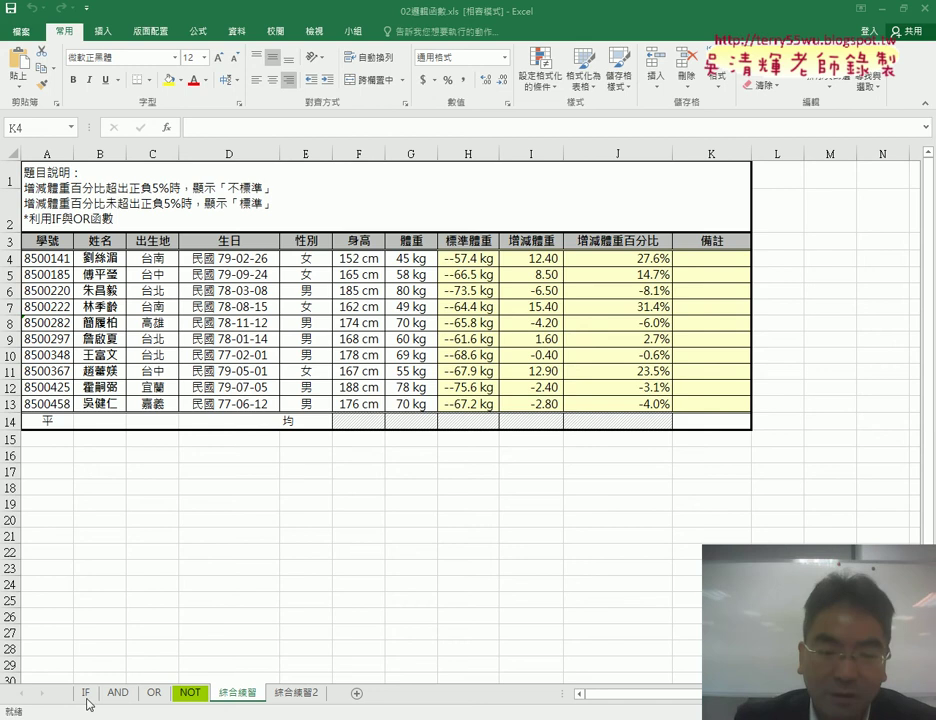
# On 綜合練習, circle 女 in E4 and underline F4–G4 in red ink. Also draw an arrow from 體重 to 標準體重 and underline the J3 header
pyautogui.click(85, 694)
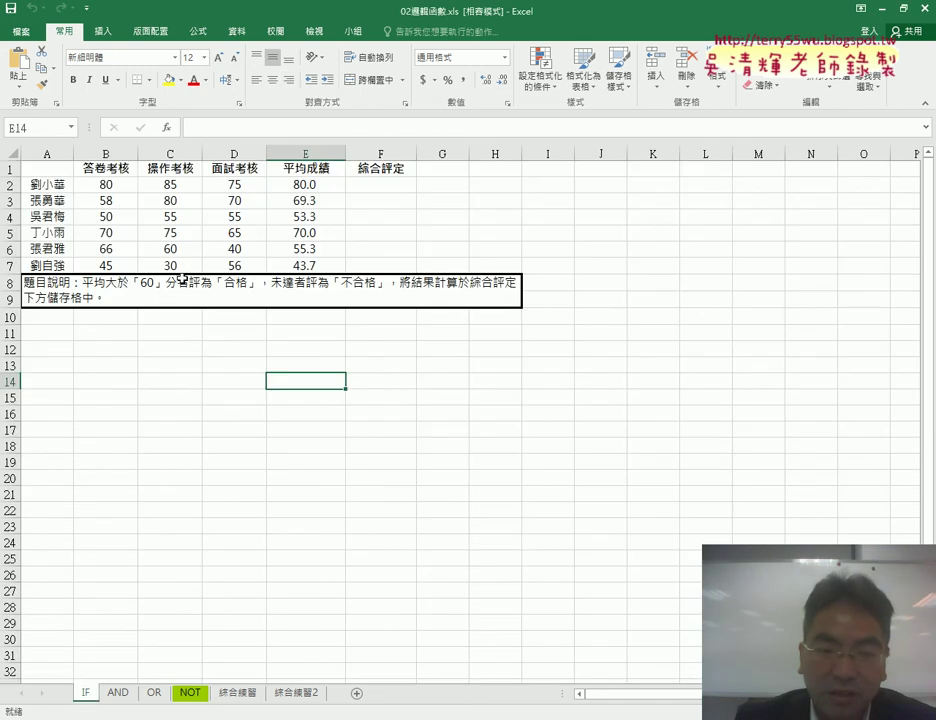
pyautogui.click(240, 694)
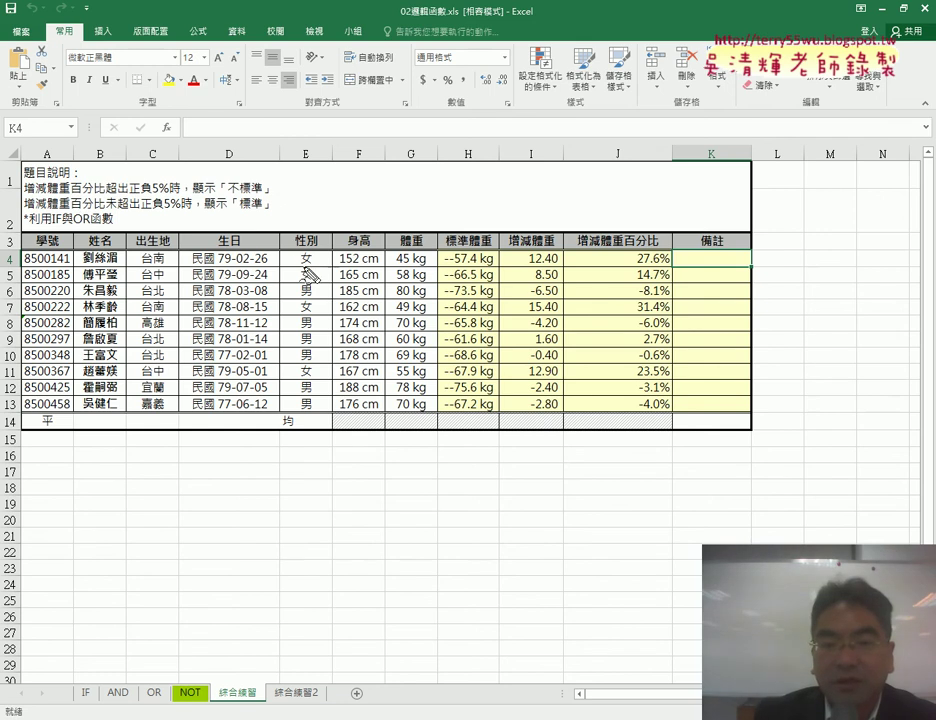
pyautogui.moveTo(367, 268); pyautogui.dragTo(333, 267)
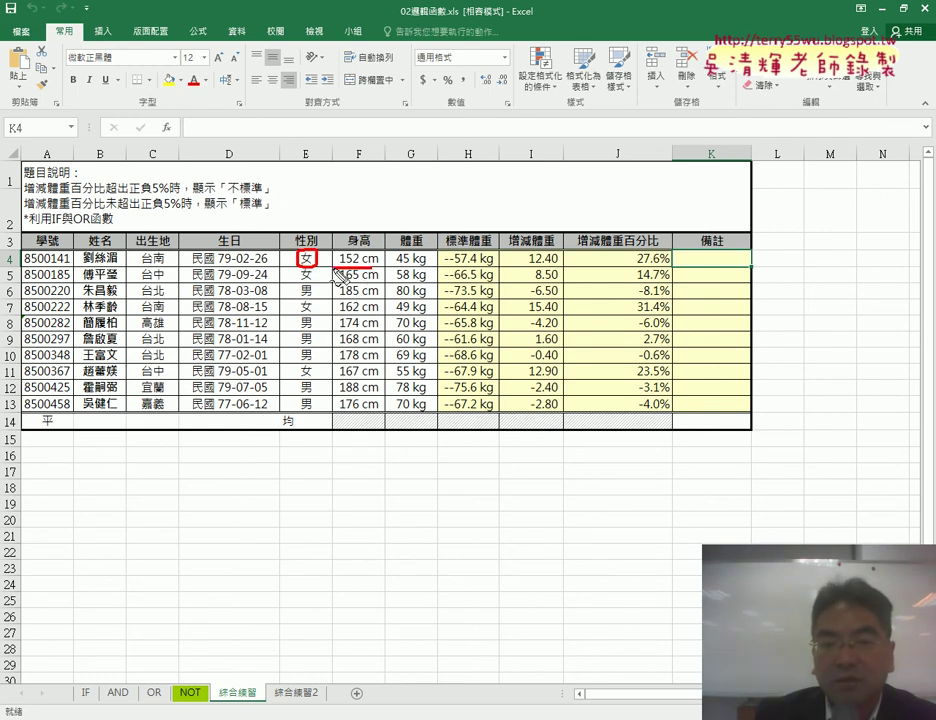
pyautogui.moveTo(396, 266)
pyautogui.mouseDown()
pyautogui.moveTo(499, 251)
pyautogui.moveTo(438, 268)
pyautogui.mouseUp()
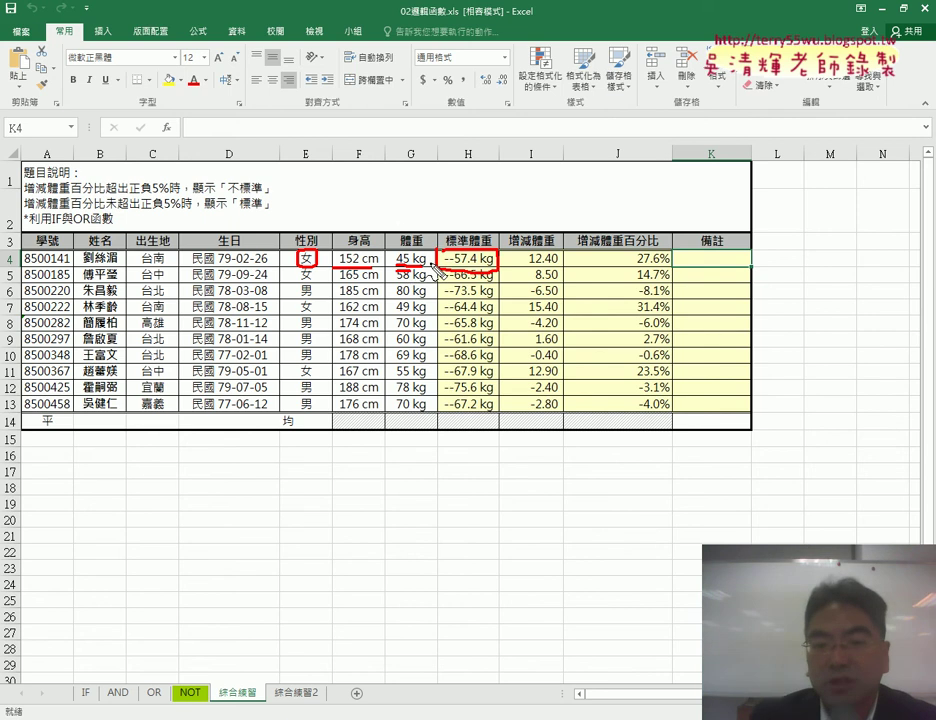
pyautogui.moveTo(403, 227)
pyautogui.mouseDown()
pyautogui.moveTo(445, 203)
pyautogui.moveTo(476, 233)
pyautogui.mouseUp()
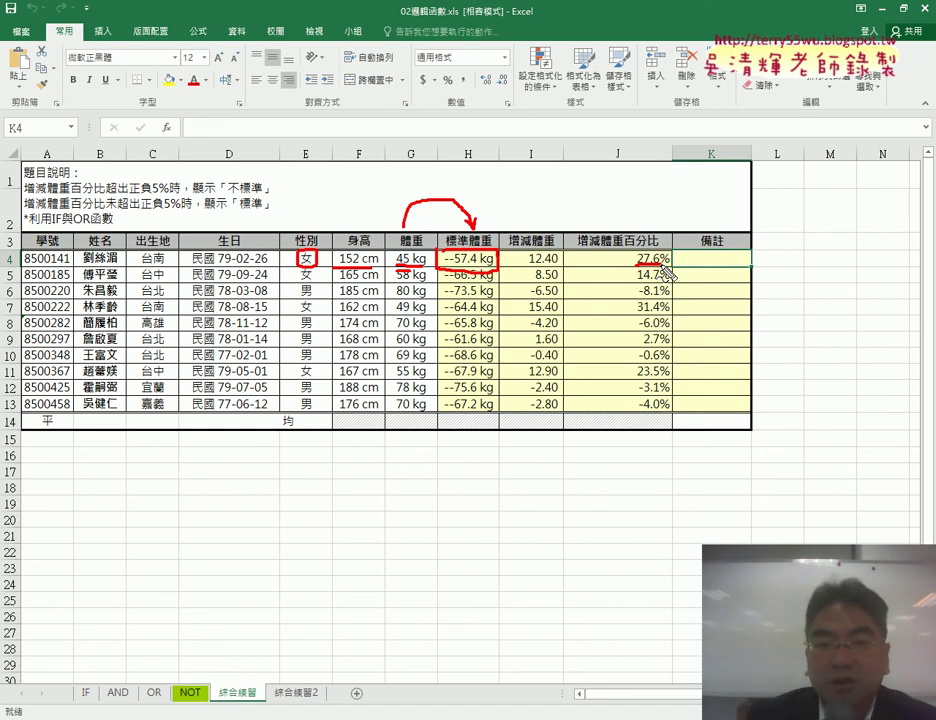
pyautogui.moveTo(583, 249); pyautogui.dragTo(657, 246)
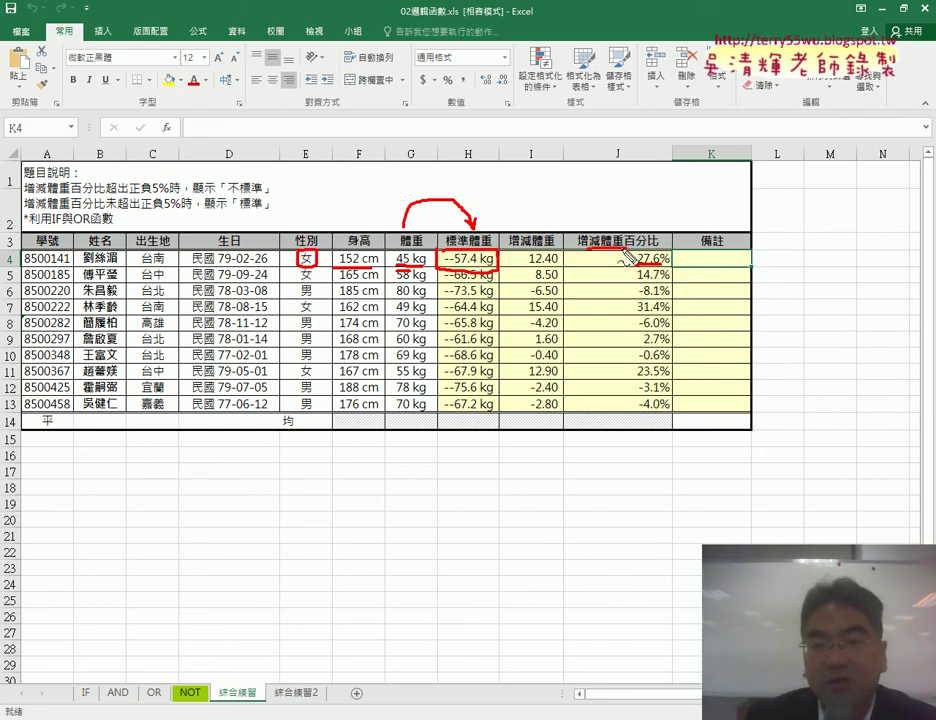
# Circle the column J heading, underline 正負5% and circle 標準 in the instructions
pyautogui.moveTo(626, 140)
pyautogui.mouseDown()
pyautogui.moveTo(612, 155)
pyautogui.moveTo(628, 142)
pyautogui.mouseUp()
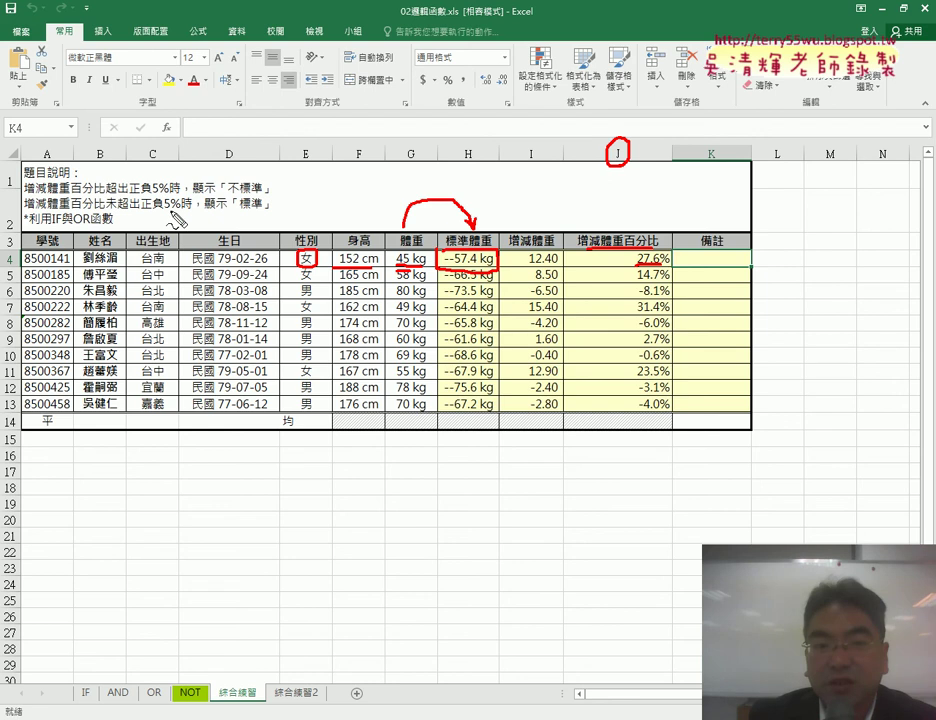
pyautogui.moveTo(127, 197); pyautogui.dragTo(166, 197)
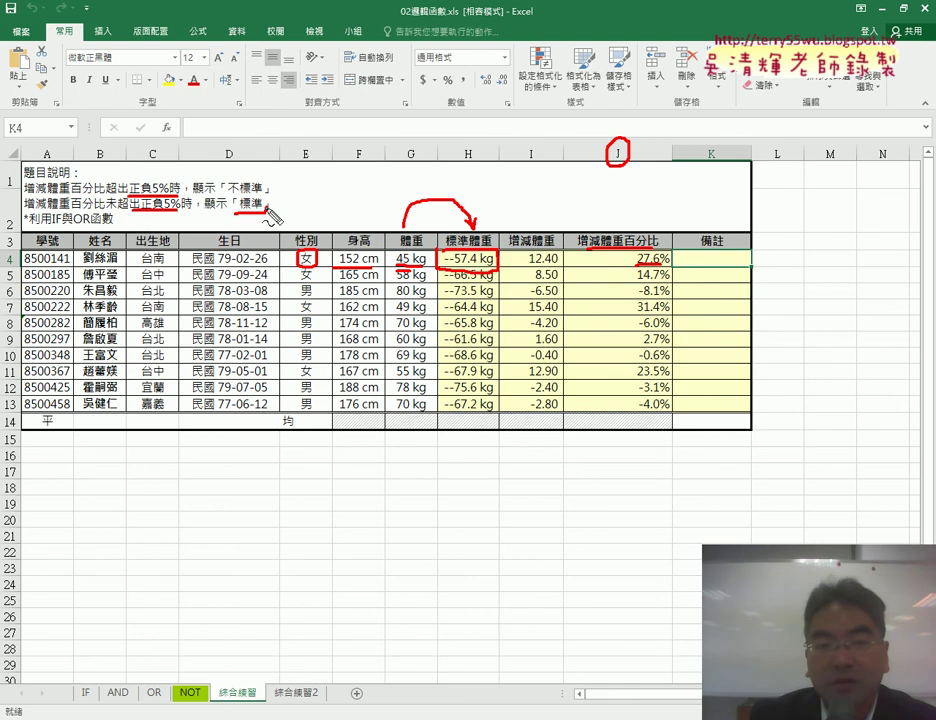
pyautogui.moveTo(262, 197); pyautogui.dragTo(255, 195)
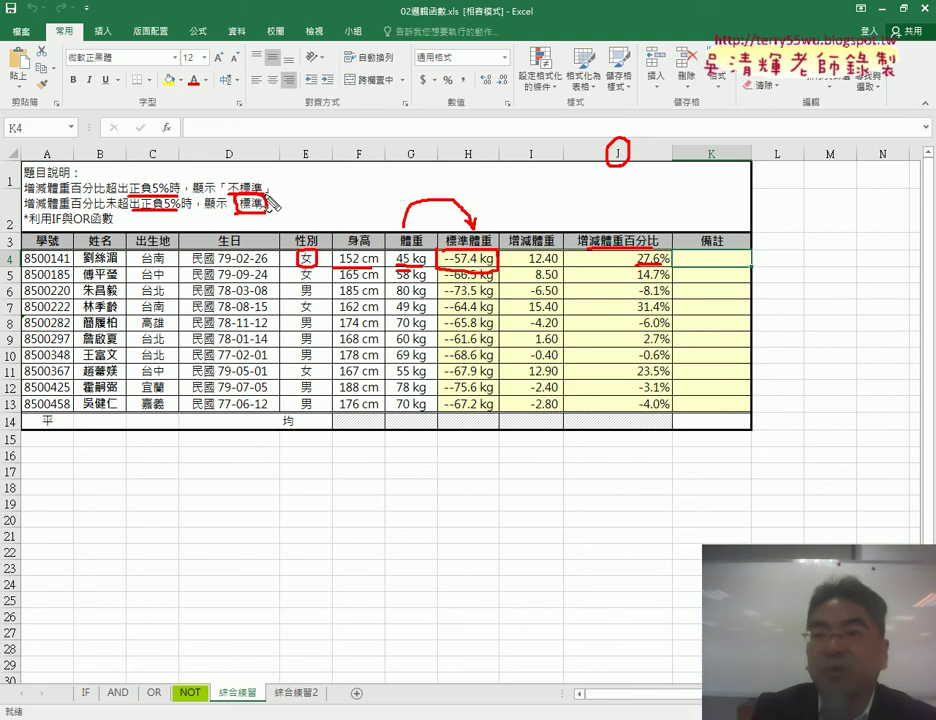
# Sketch an up arrow labelled 5% and a down arrow beside the table
pyautogui.moveTo(757, 165)
pyautogui.mouseDown()
pyautogui.moveTo(850, 168)
pyautogui.moveTo(805, 100)
pyautogui.moveTo(868, 147)
pyautogui.mouseUp()
pyautogui.moveTo(853, 158)
pyautogui.mouseDown()
pyautogui.moveTo(855, 180)
pyautogui.moveTo(880, 182)
pyautogui.mouseUp()
pyautogui.moveTo(775, 268)
pyautogui.mouseDown()
pyautogui.moveTo(853, 268)
pyautogui.moveTo(825, 322)
pyautogui.moveTo(833, 320)
pyautogui.mouseUp()
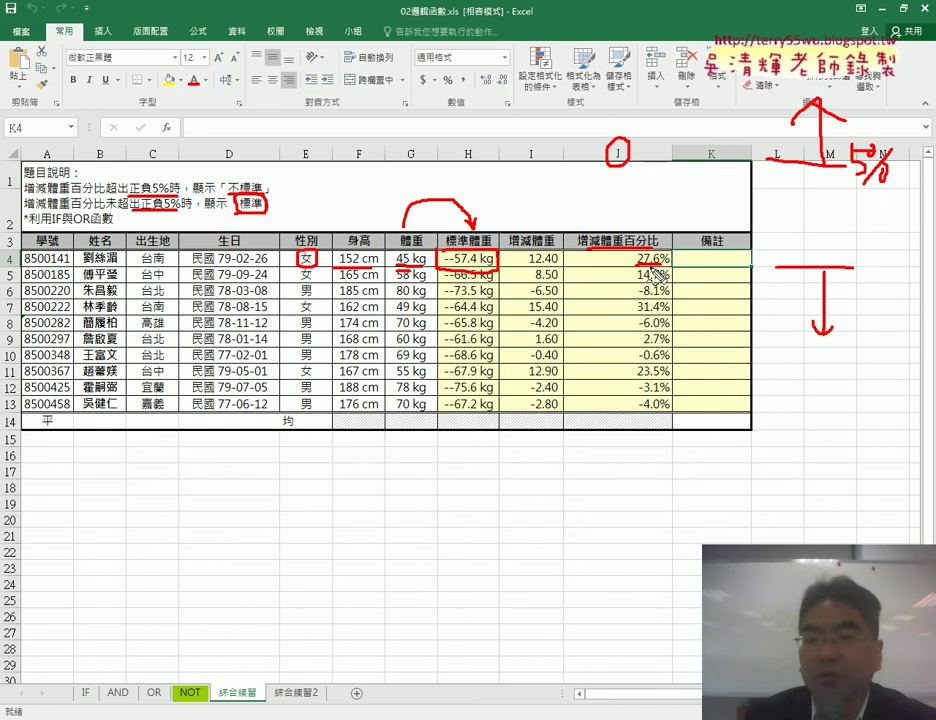
# Write -5% by the down arrow, underline -8.1% in J6, and circle row 6's weights
pyautogui.moveTo(863, 270)
pyautogui.mouseDown()
pyautogui.moveTo(883, 280)
pyautogui.moveTo(900, 262)
pyautogui.moveTo(922, 262)
pyautogui.mouseUp()
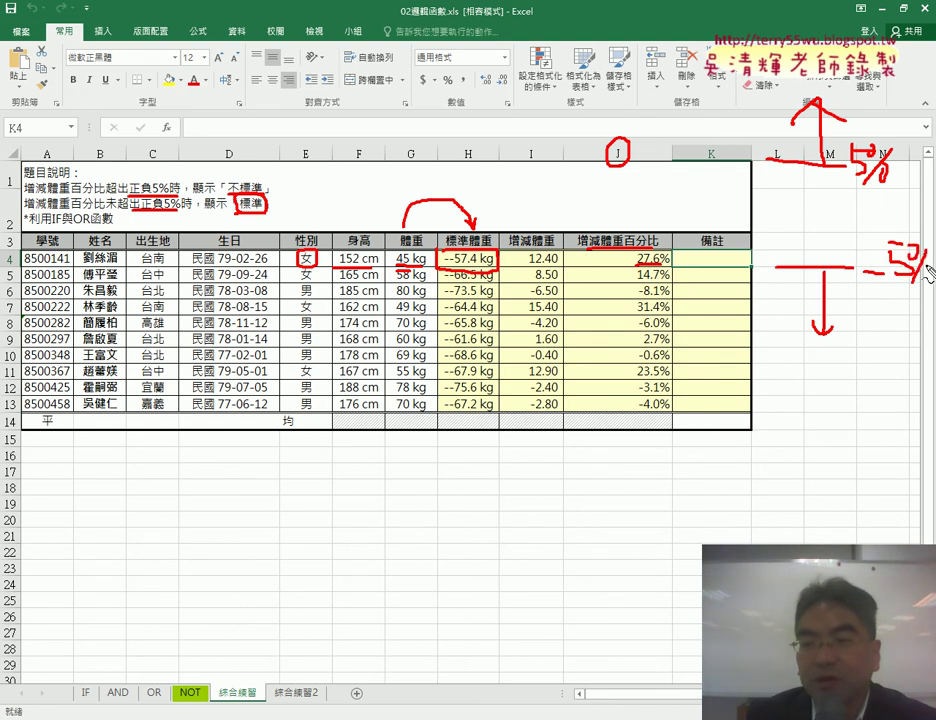
pyautogui.moveTo(640, 298); pyautogui.dragTo(670, 296)
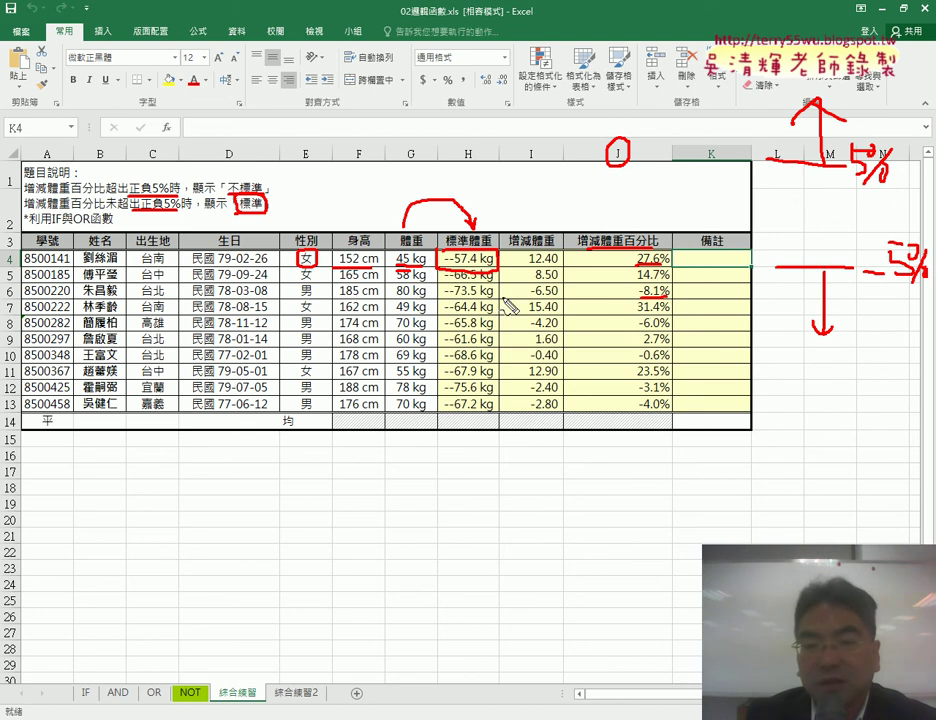
pyautogui.moveTo(396, 284)
pyautogui.mouseDown()
pyautogui.moveTo(424, 297)
pyautogui.moveTo(487, 300)
pyautogui.mouseUp()
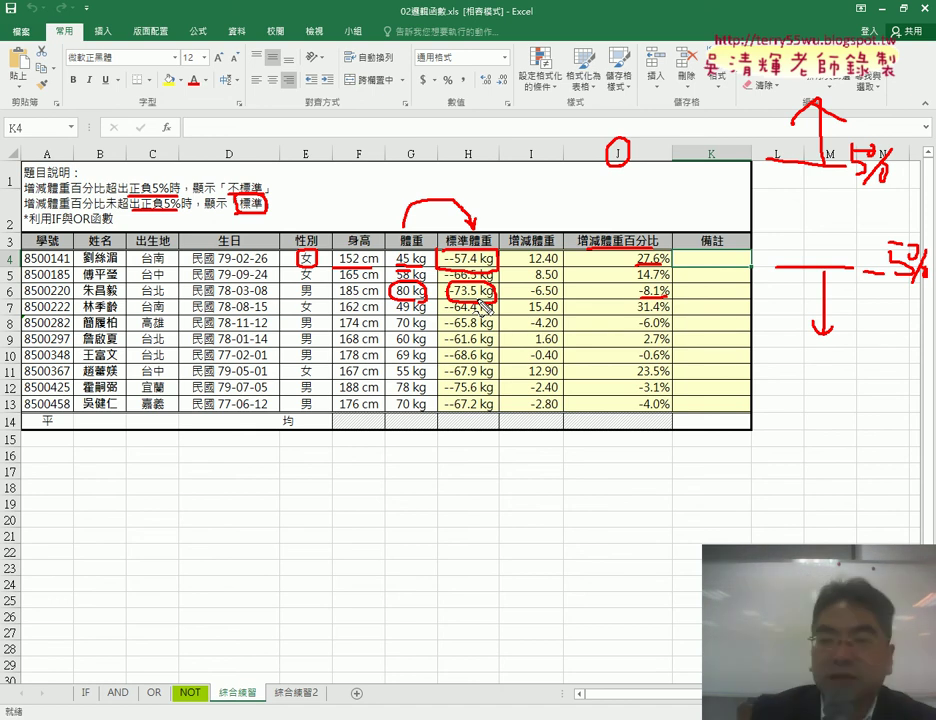
# Add 0 markers beside and between the two sketched arrows
pyautogui.moveTo(843, 320); pyautogui.dragTo(840, 318)
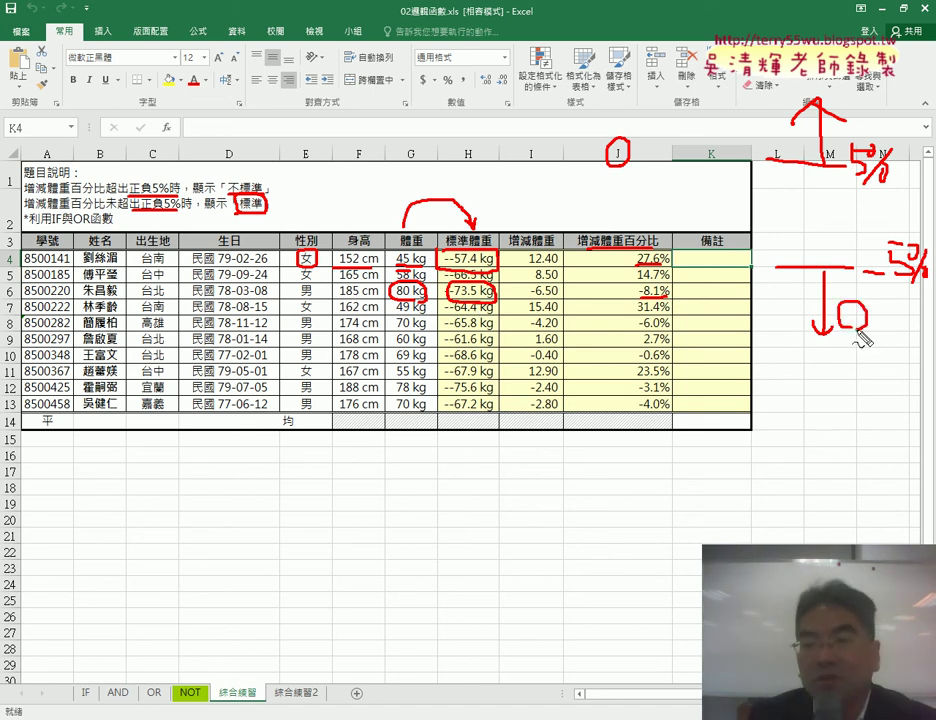
pyautogui.moveTo(856, 112); pyautogui.dragTo(873, 127)
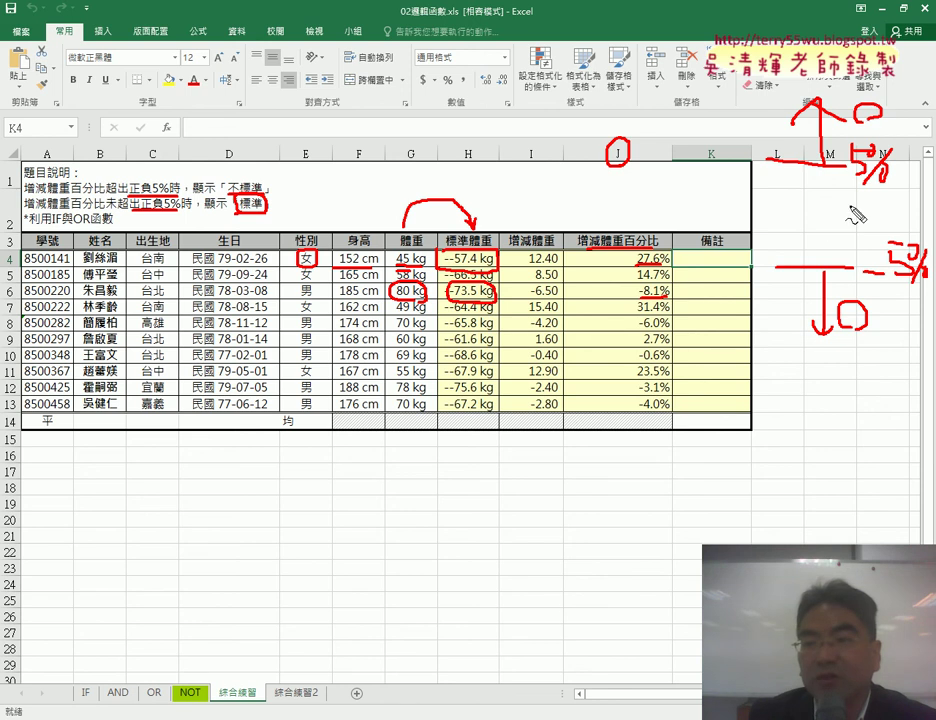
pyautogui.moveTo(830, 198); pyautogui.dragTo(801, 230)
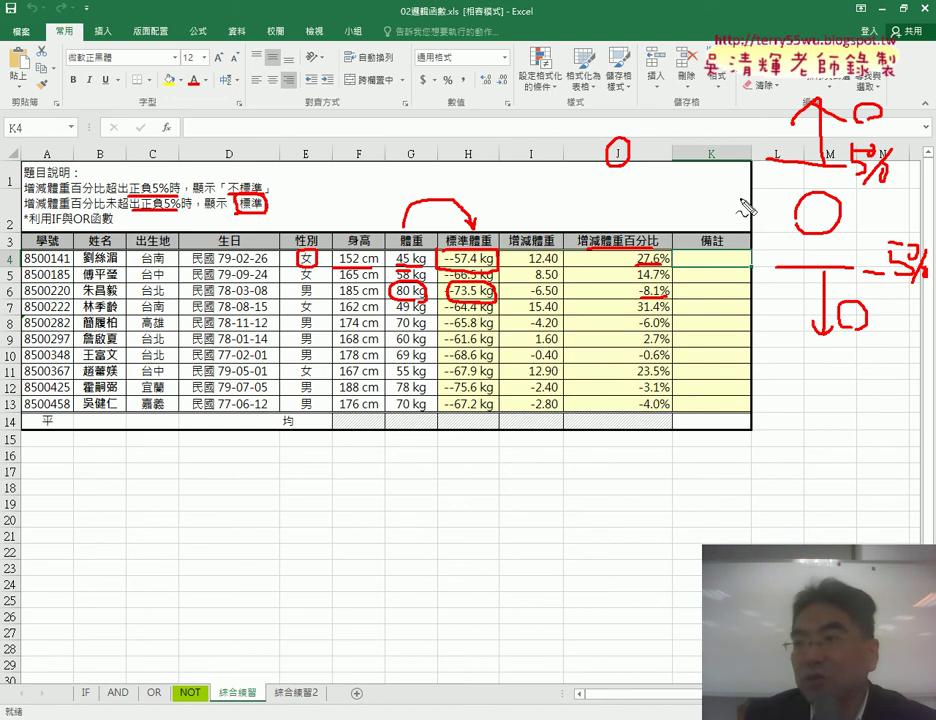
# Write And beside the sketch and circle a 備註 cell, then erase all ink with Esc
pyautogui.moveTo(702, 222); pyautogui.dragTo(753, 218)
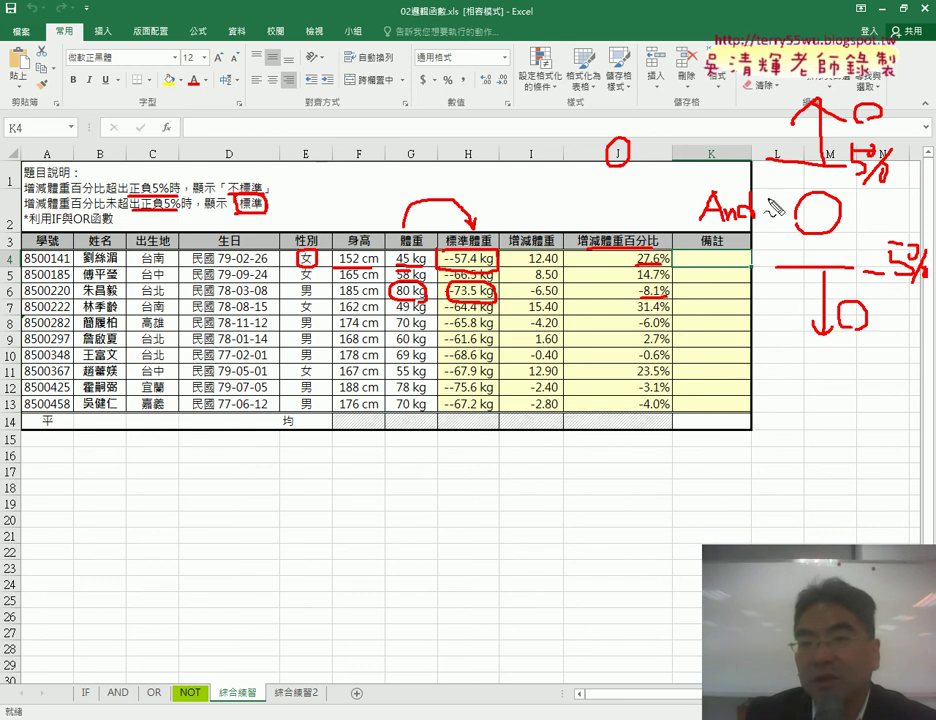
pyautogui.moveTo(742, 90); pyautogui.dragTo(748, 128)
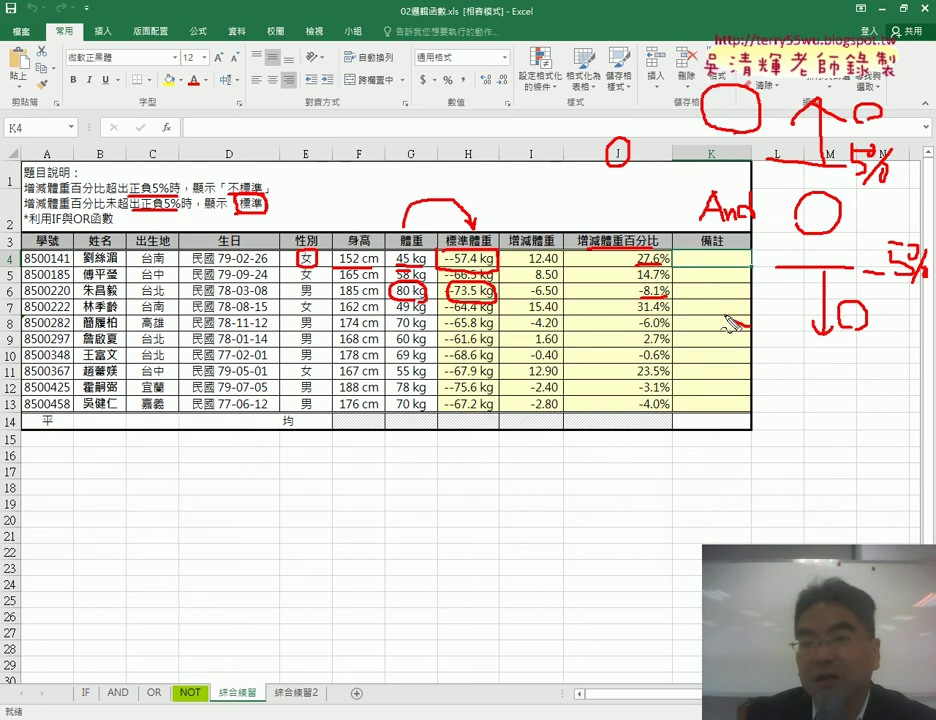
pyautogui.moveTo(752, 285); pyautogui.dragTo(746, 320)
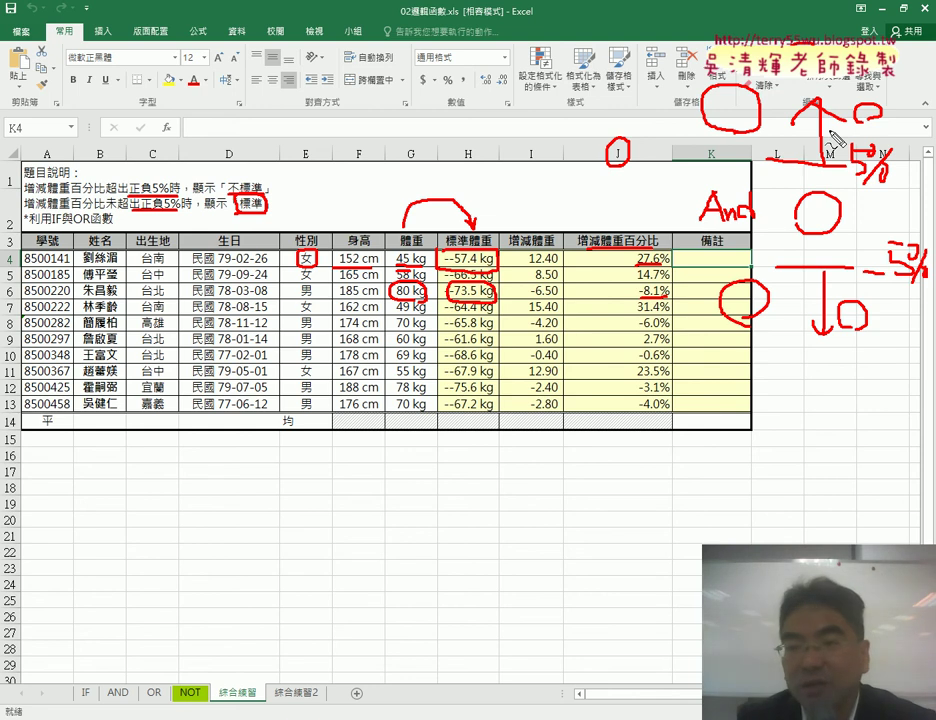
pyautogui.press('Escape')
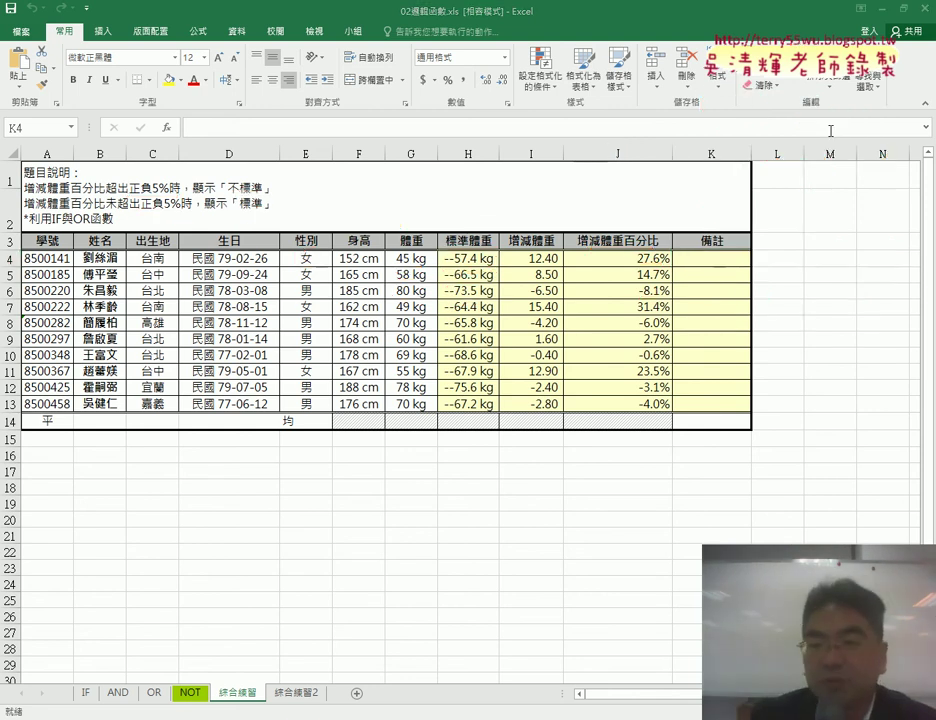
# For cell K4, open Insert Function, choose the 邏輯 category and select IF
pyautogui.click(720, 259)
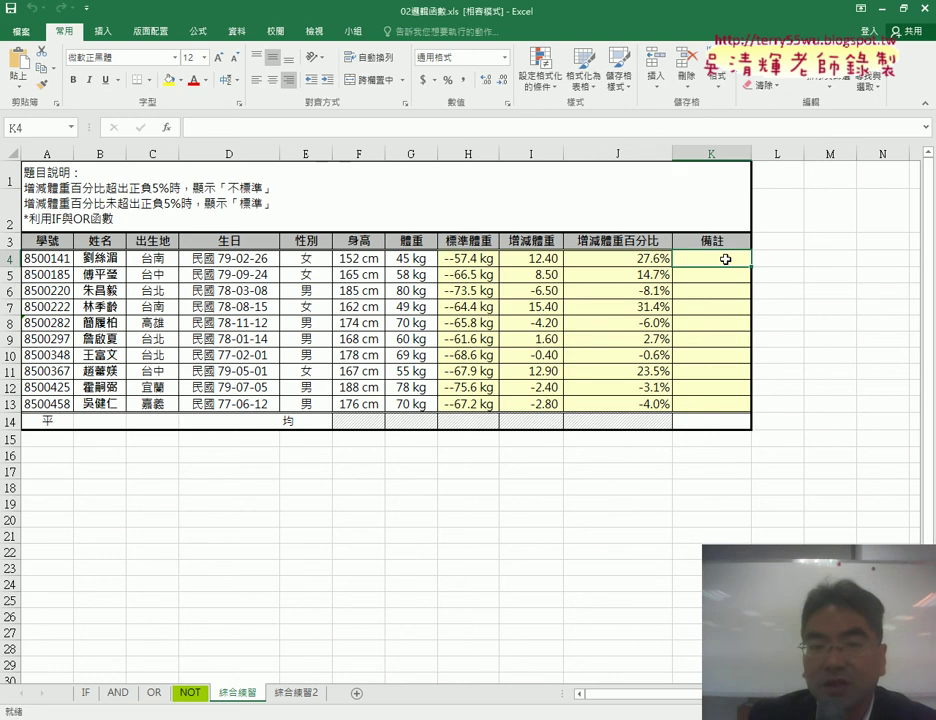
pyautogui.click(167, 129)
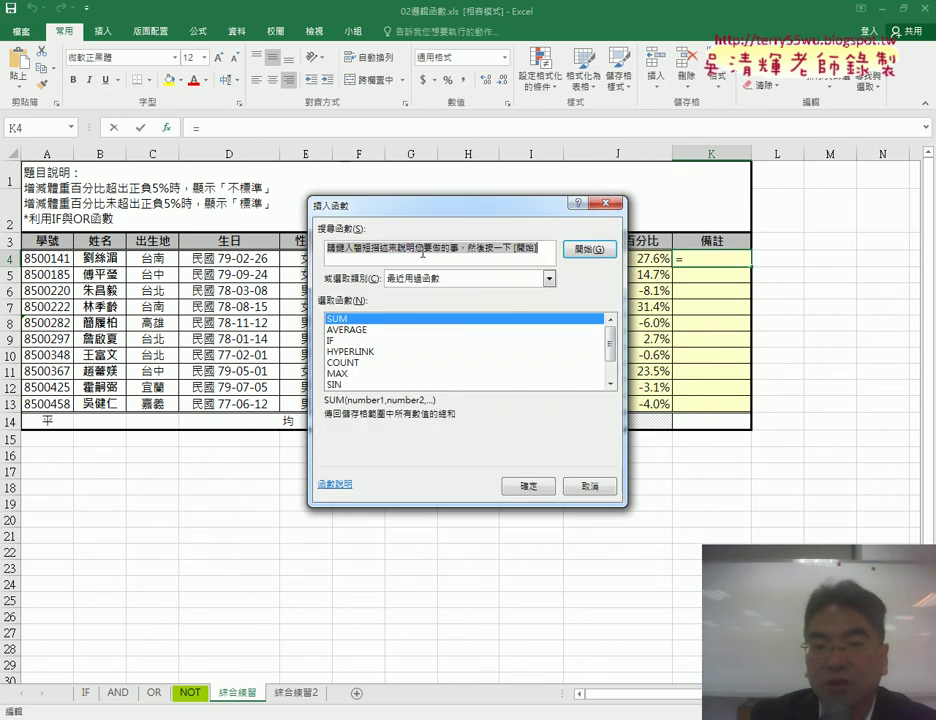
pyautogui.click(418, 187)
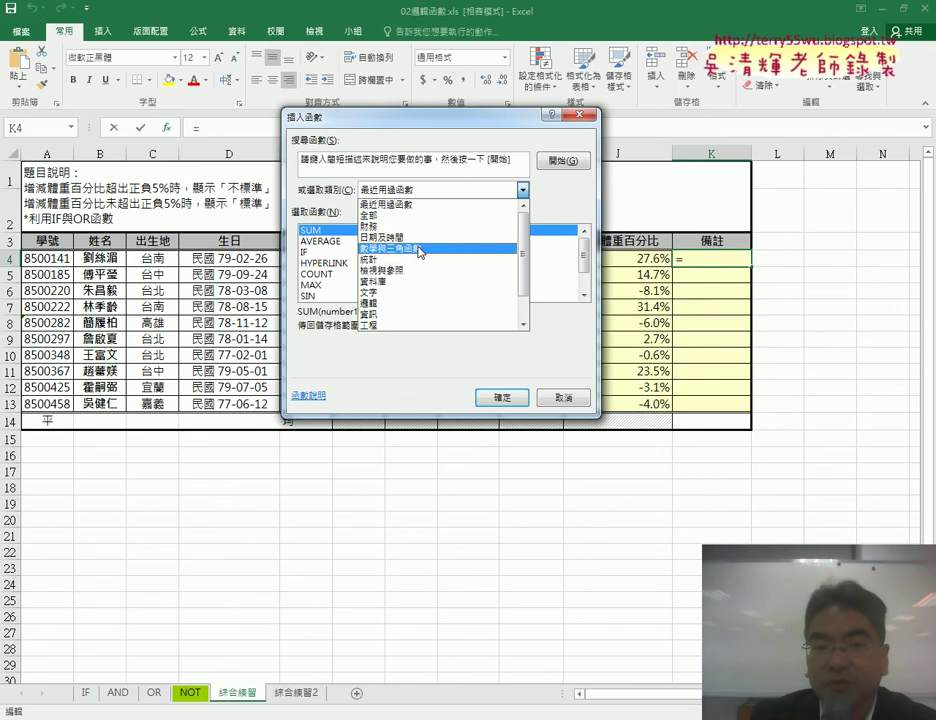
pyautogui.click(418, 307)
pyautogui.click(316, 254)
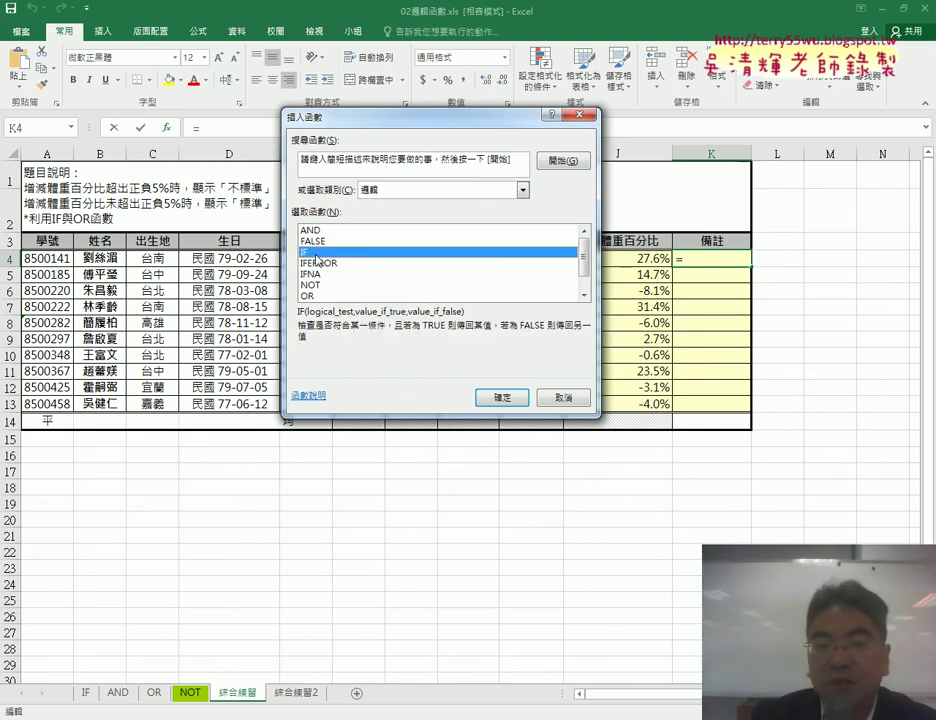
pyautogui.click(322, 295)
pyautogui.click(323, 256)
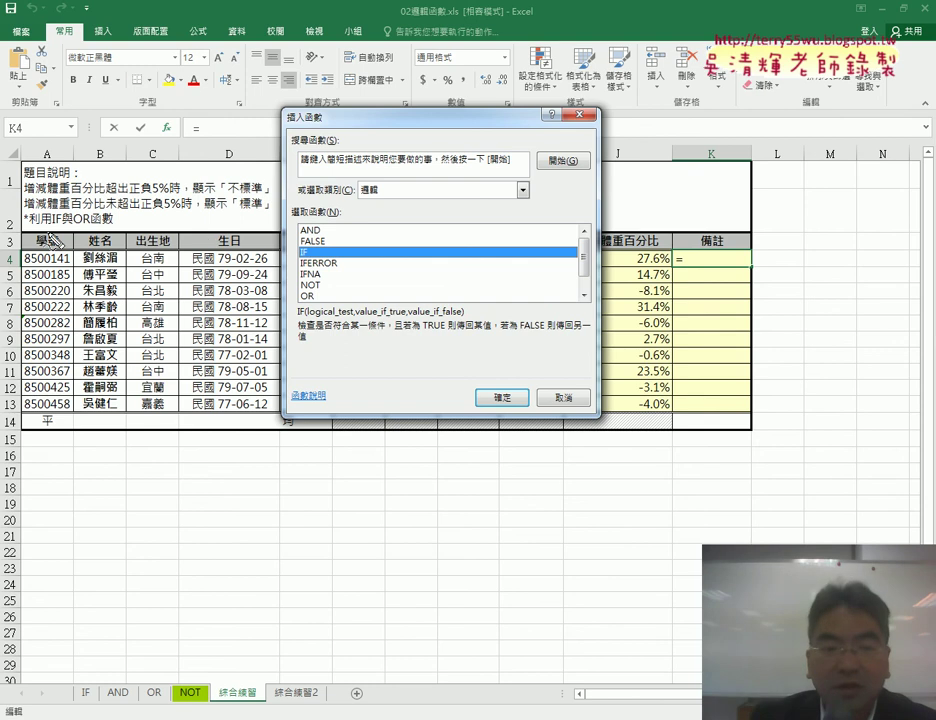
# Ink-highlight IF, the 邏輯 category and OR, then clear the marks
pyautogui.moveTo(44, 227); pyautogui.dragTo(62, 227)
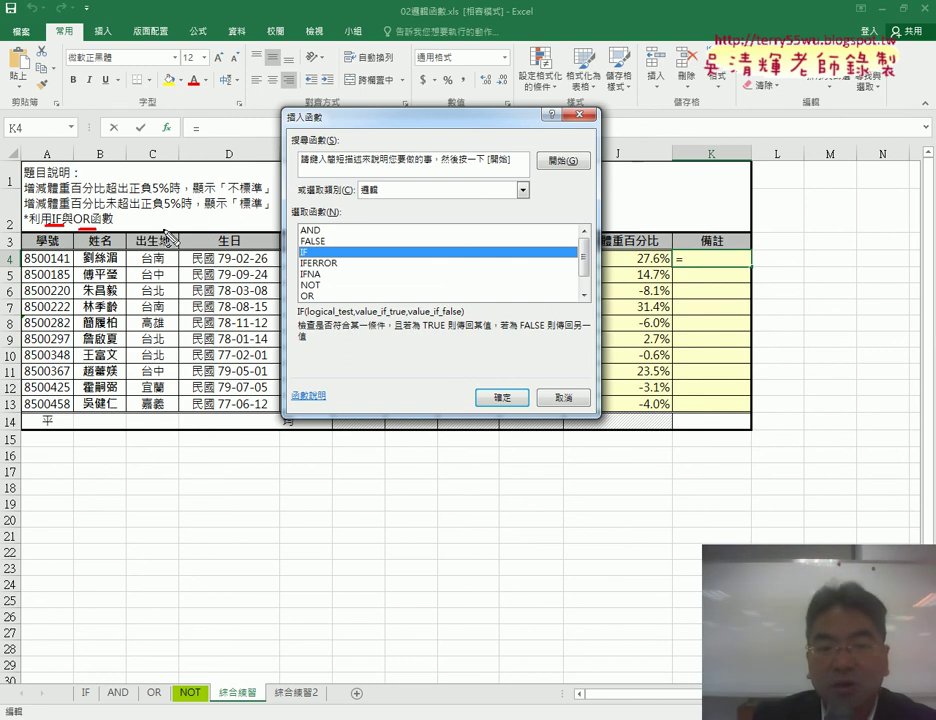
pyautogui.moveTo(309, 243); pyautogui.dragTo(305, 244)
pyautogui.moveTo(385, 181); pyautogui.dragTo(374, 179)
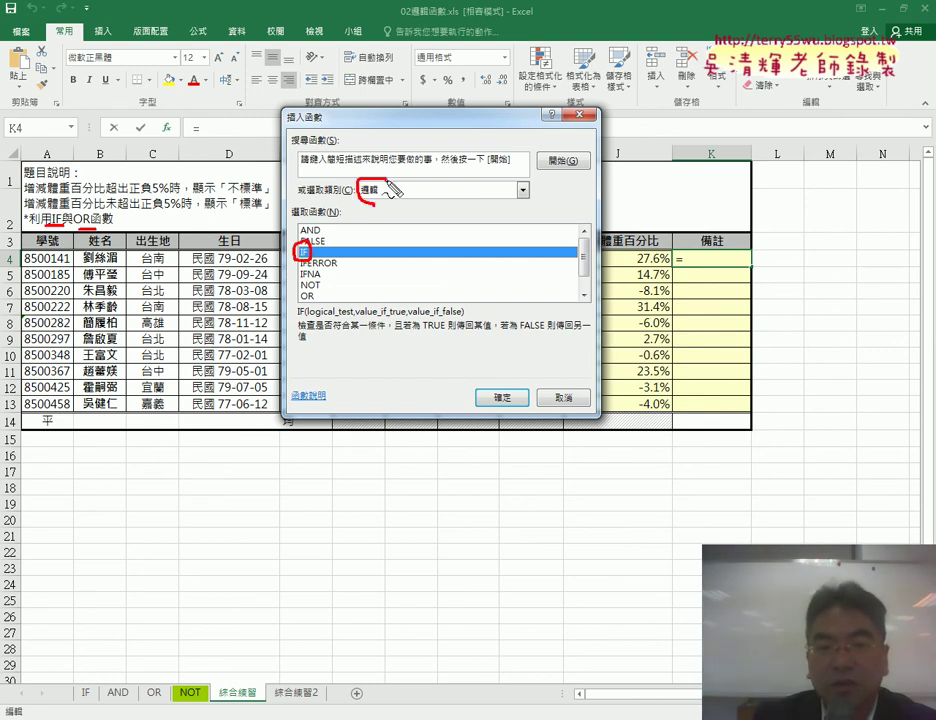
pyautogui.moveTo(310, 287); pyautogui.dragTo(318, 300)
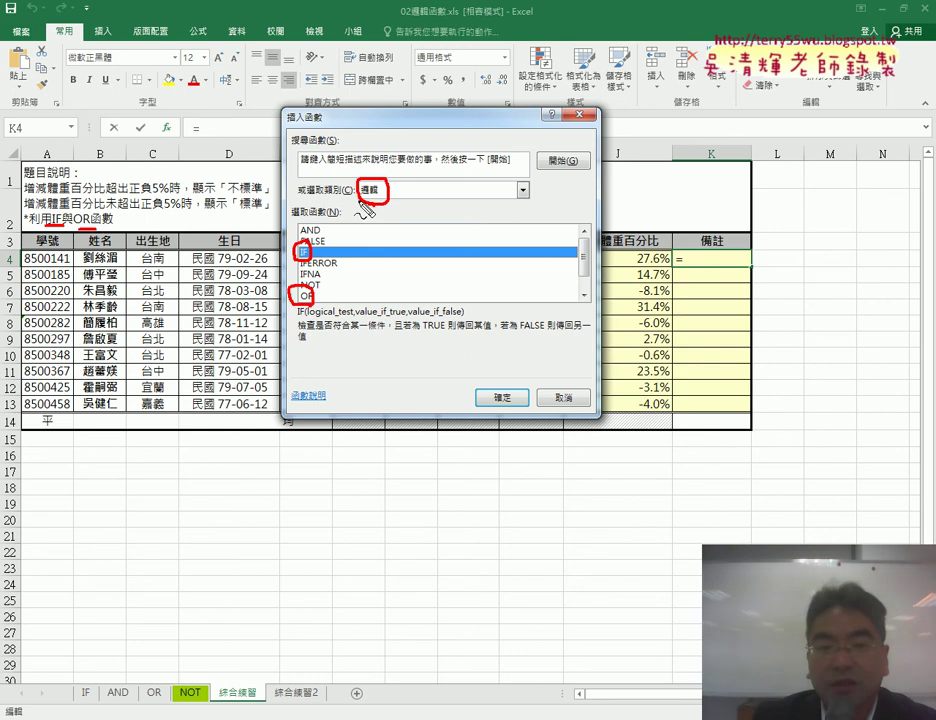
pyautogui.moveTo(372, 201); pyautogui.dragTo(334, 238)
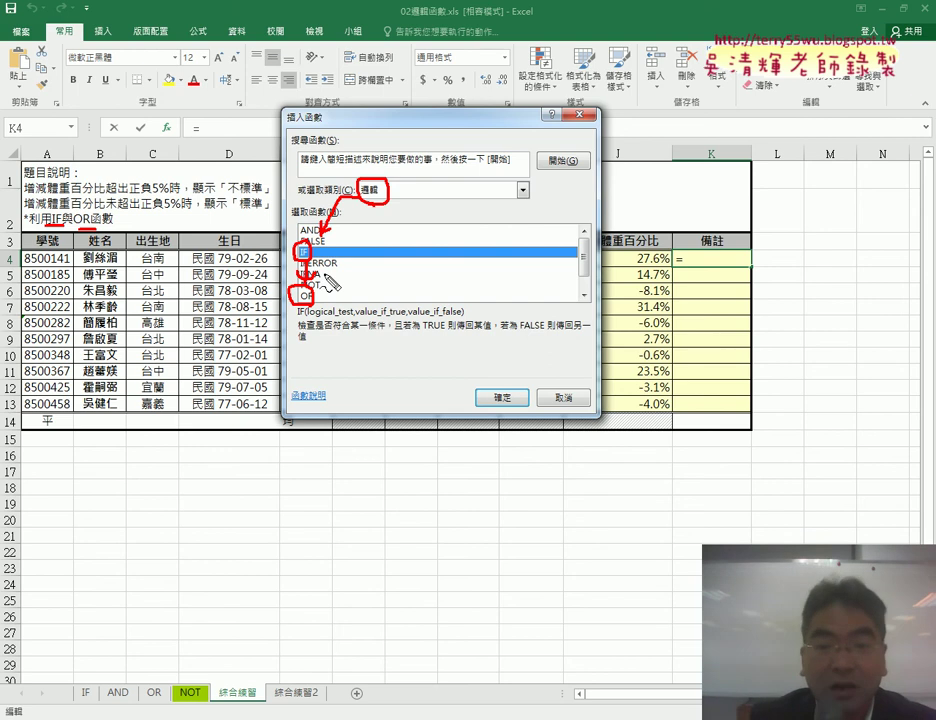
pyautogui.press('Escape')
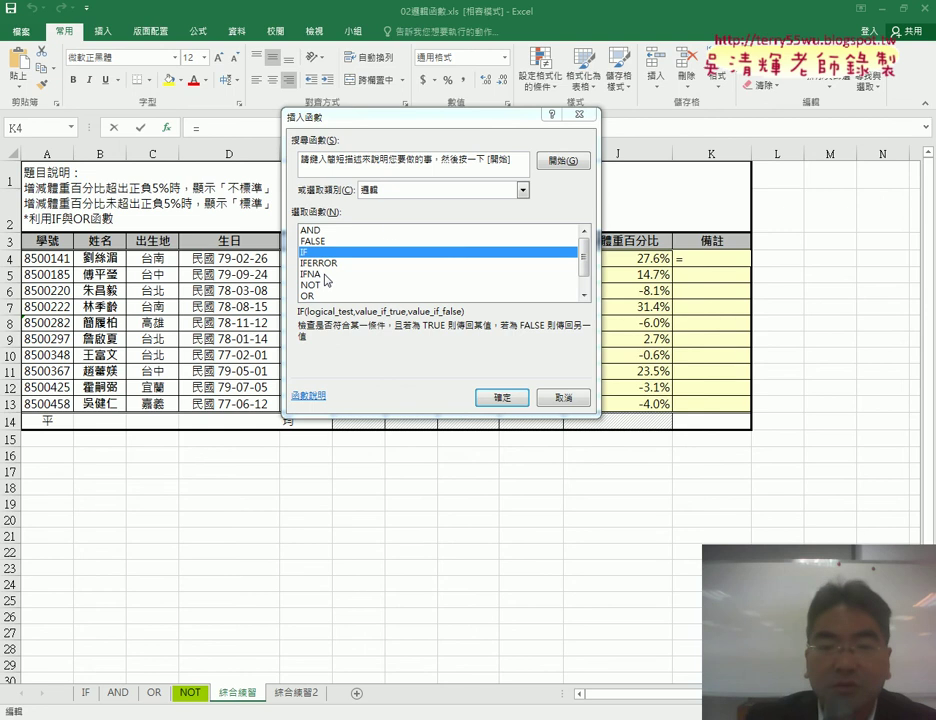
# Confirm IF, move the arguments dialog aside, and enter J4>5% as Logical_test
pyautogui.click(500, 396)
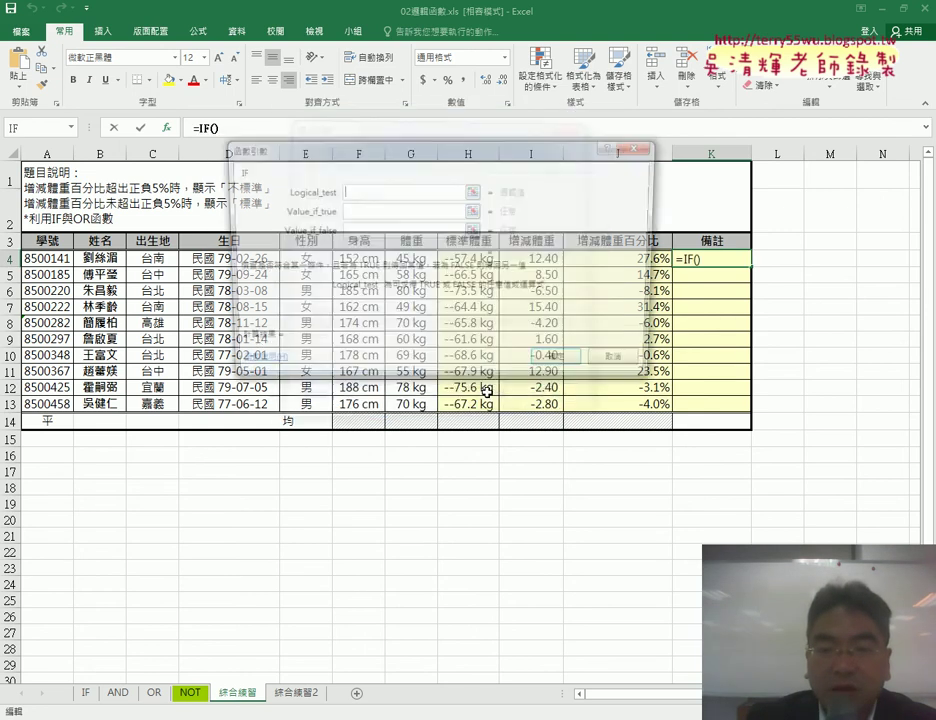
pyautogui.moveTo(445, 155); pyautogui.dragTo(328, 307)
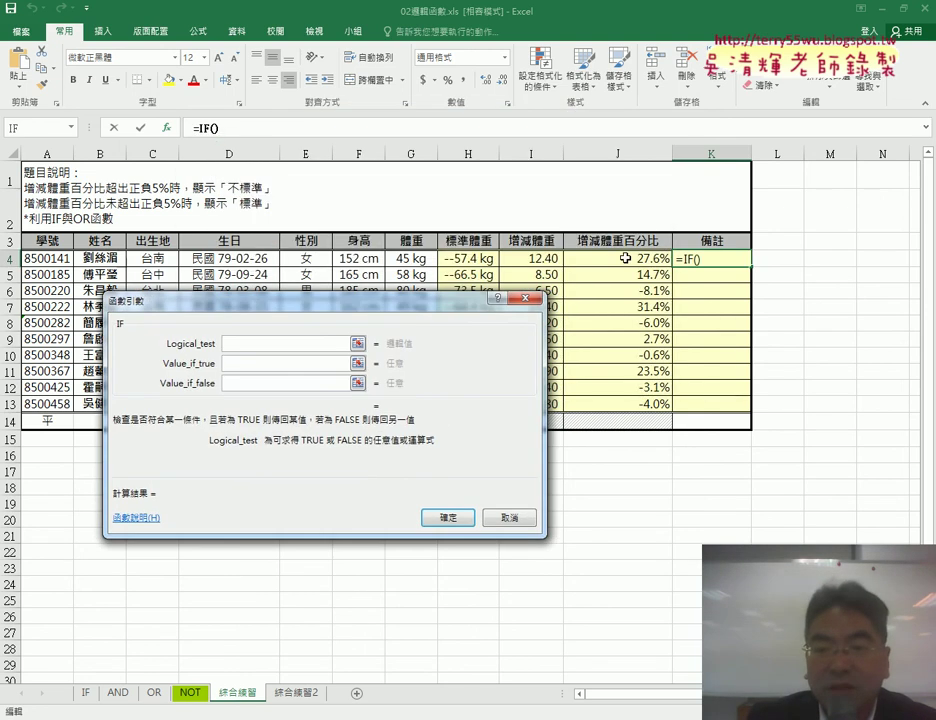
pyautogui.click(640, 260)
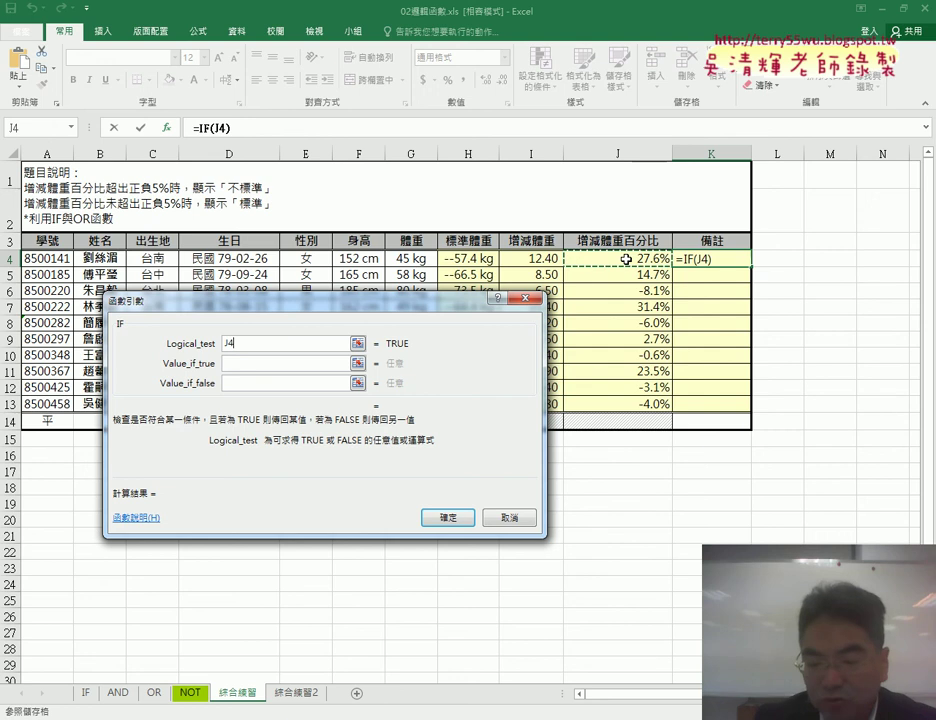
pyautogui.write('>5')
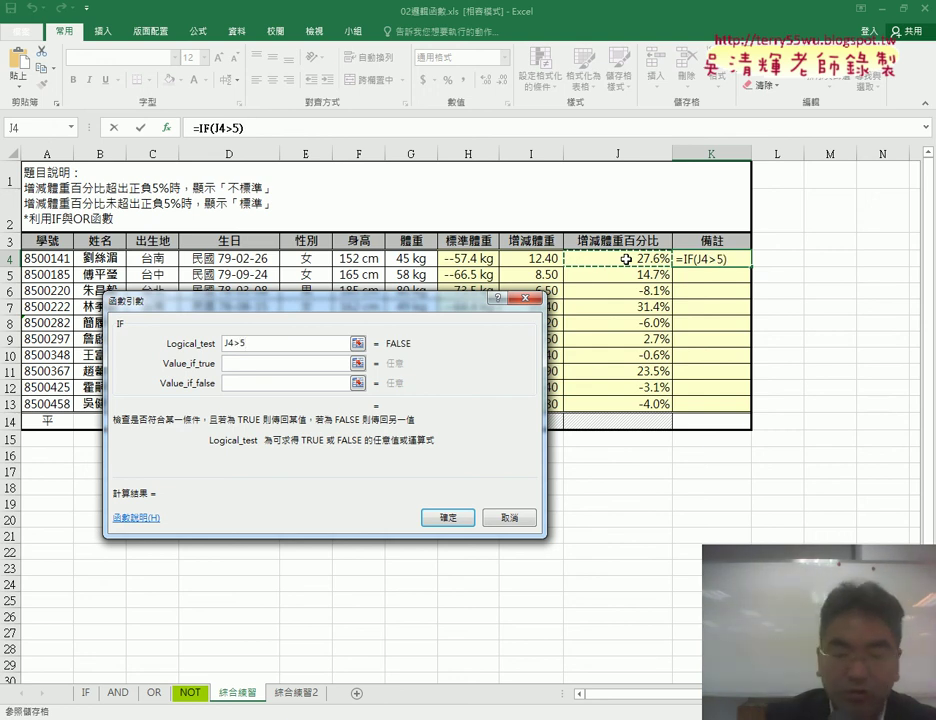
pyautogui.write('%')
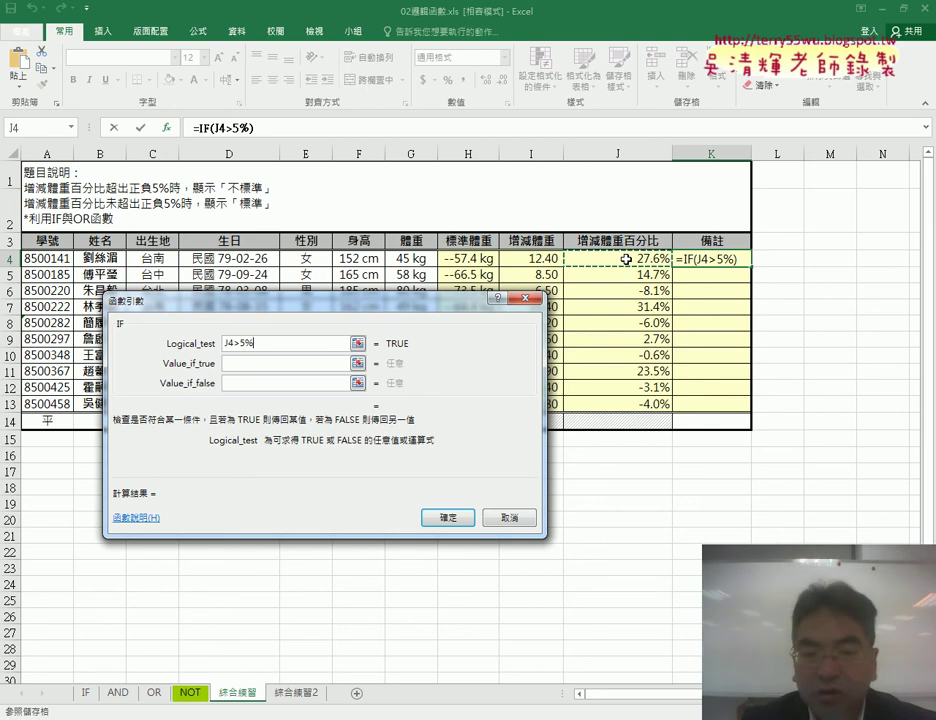
pyautogui.write(',')
pyautogui.press('BackSpace')
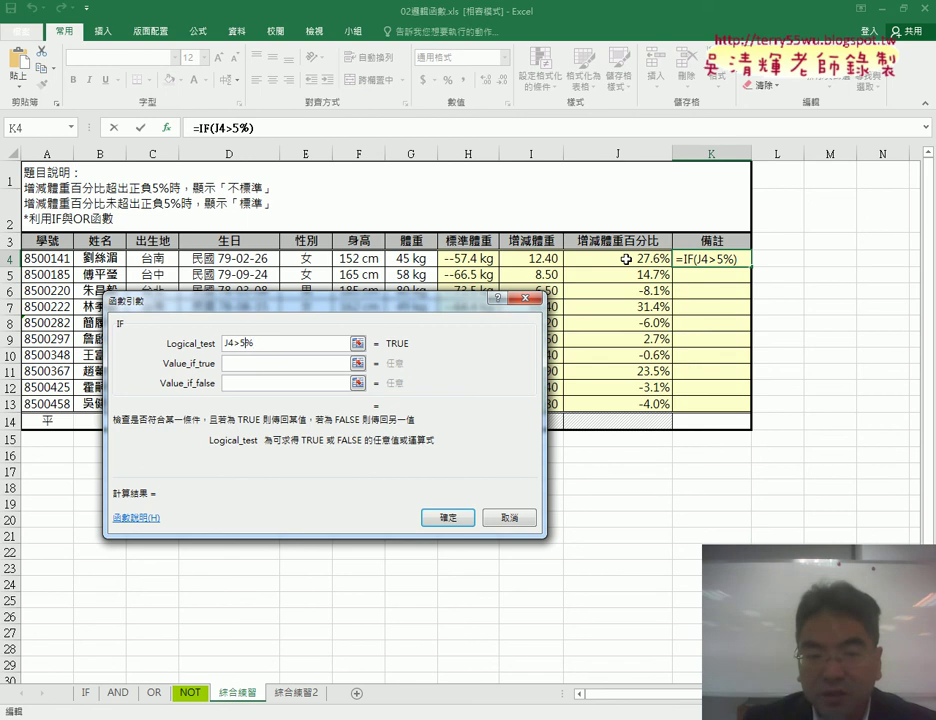
# Extend the Logical_test to or(J4>5%,J4<-5%) by adding the J4<-5% comparison
pyautogui.press('Home')
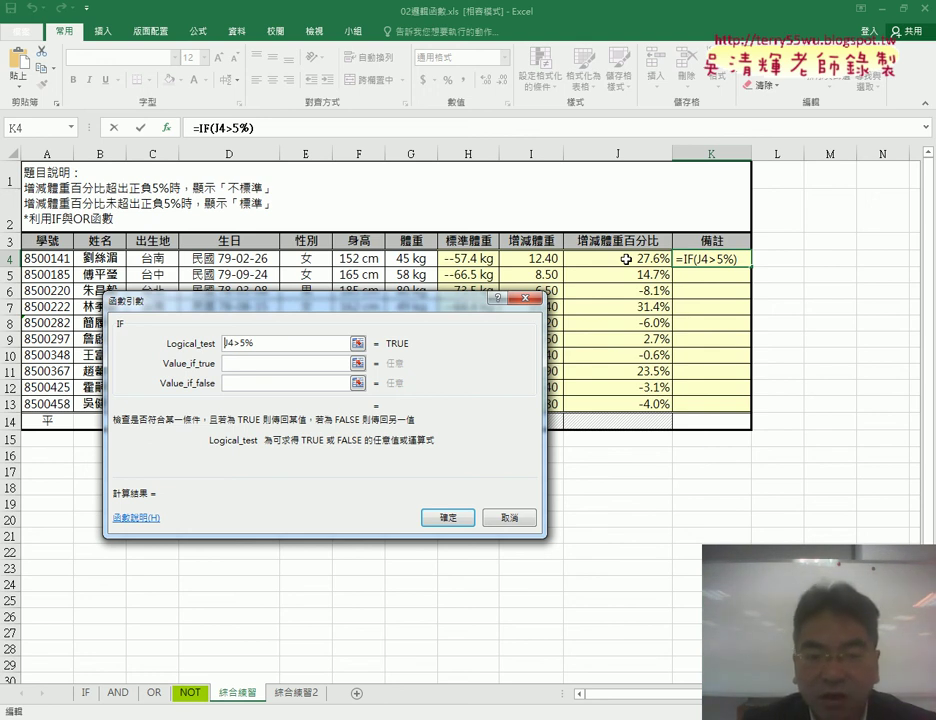
pyautogui.write('o')
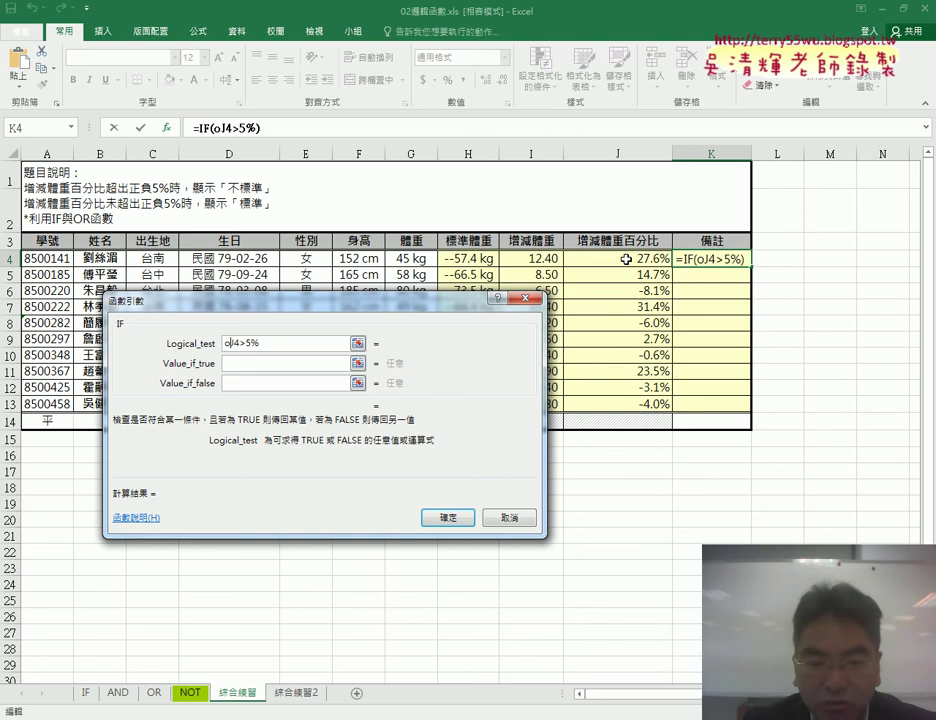
pyautogui.write('r')
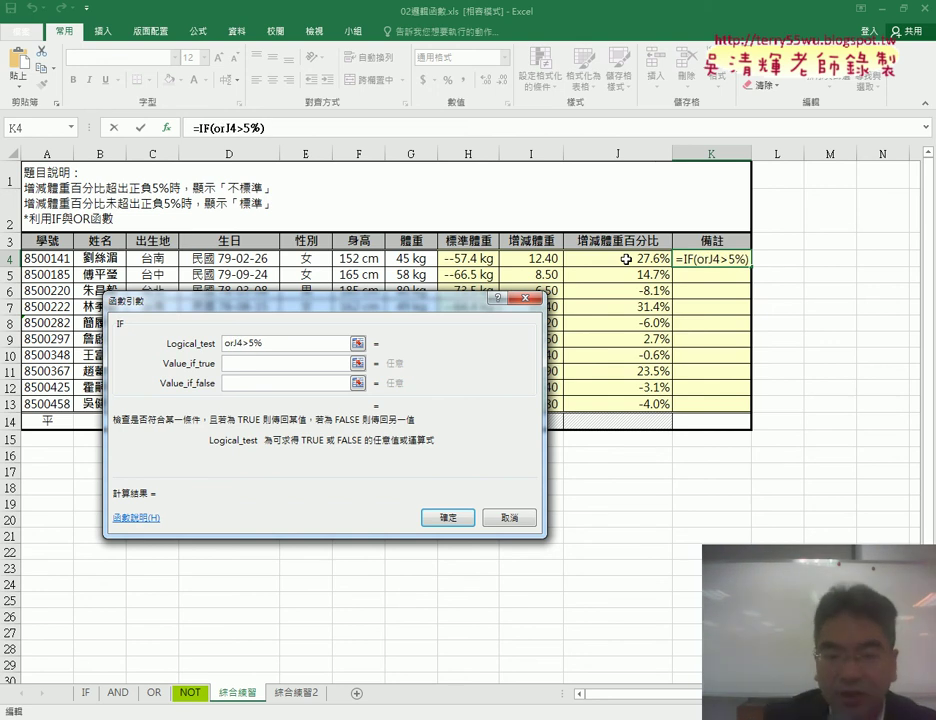
pyautogui.write('(')
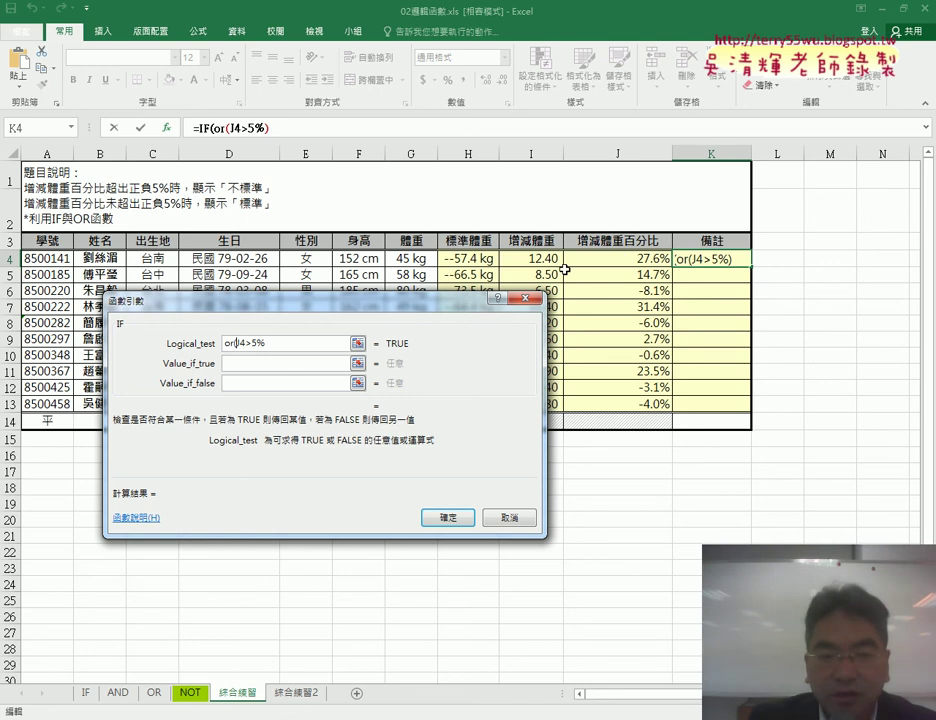
pyautogui.click(290, 345)
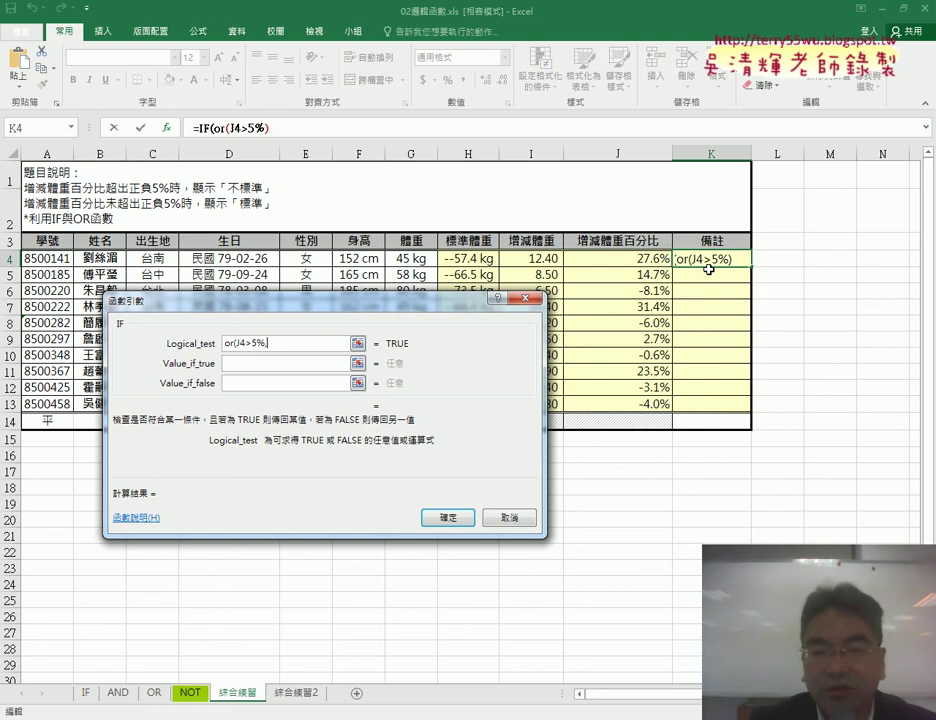
pyautogui.write(',')
pyautogui.click(636, 261)
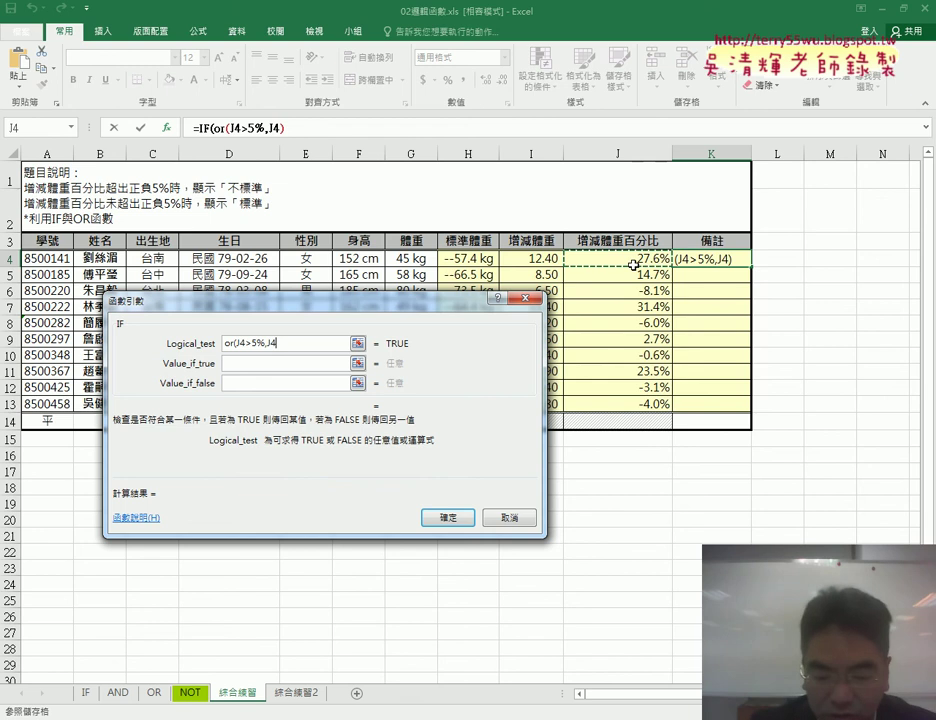
pyautogui.write('<-')
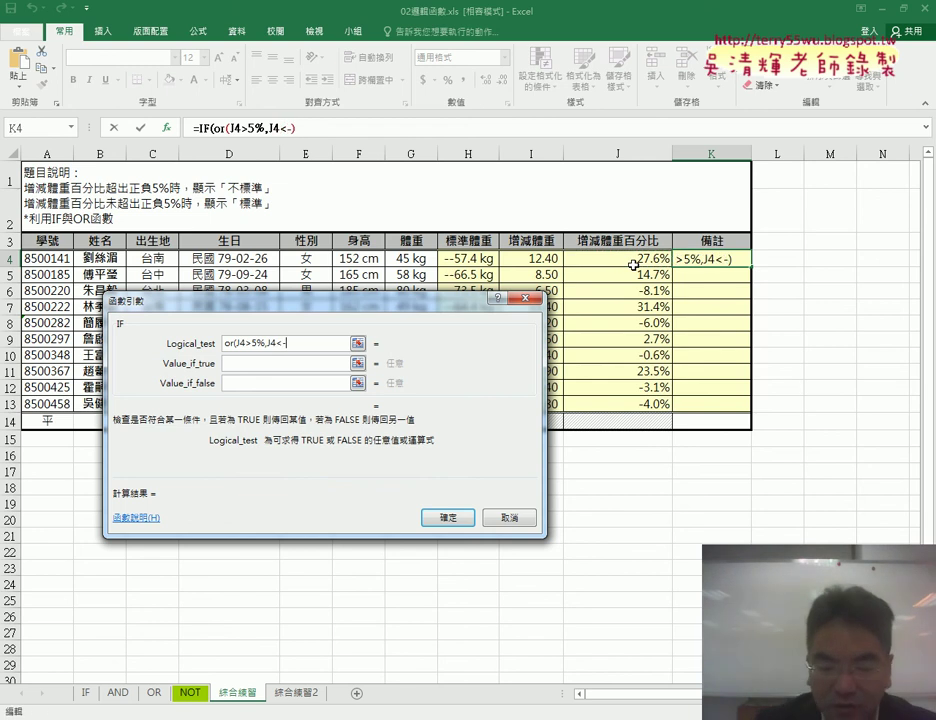
pyautogui.write('5%')
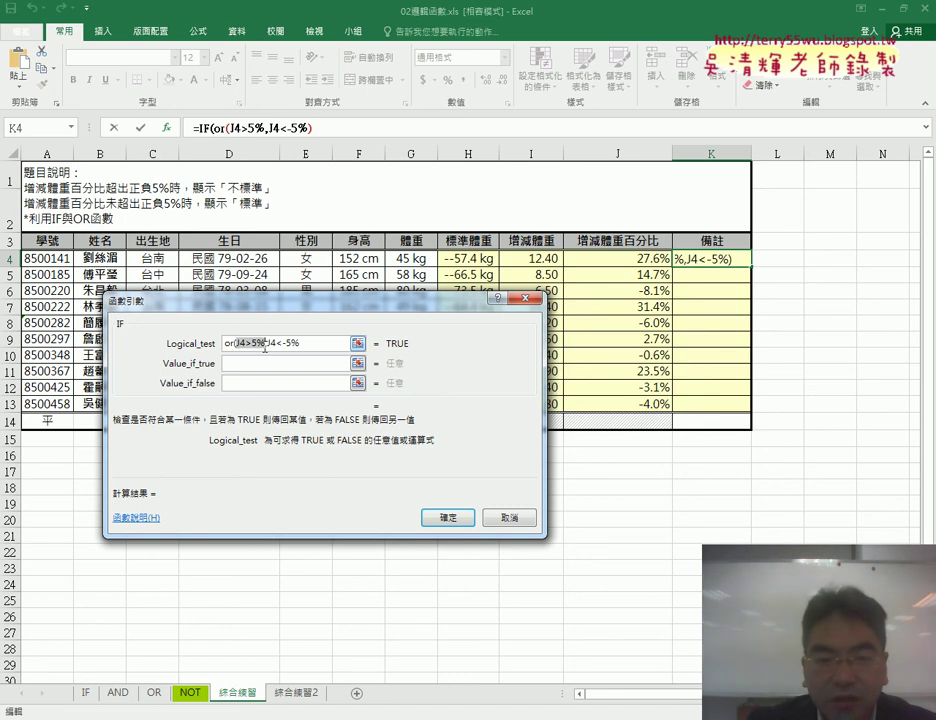
pyautogui.click(267, 346)
pyautogui.moveTo(293, 343); pyautogui.dragTo(315, 344)
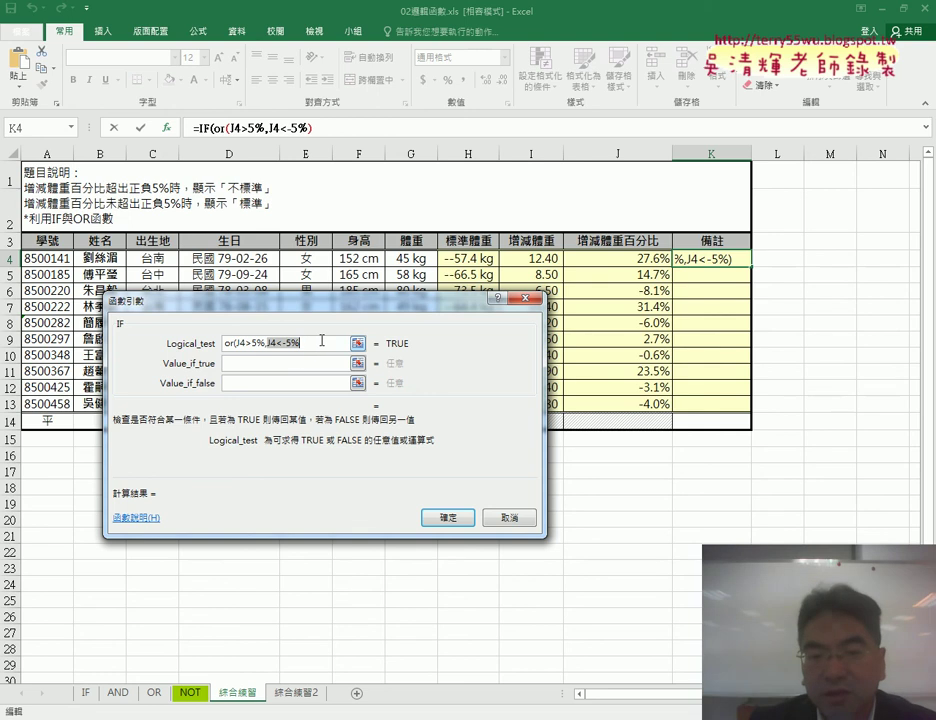
pyautogui.click(316, 345)
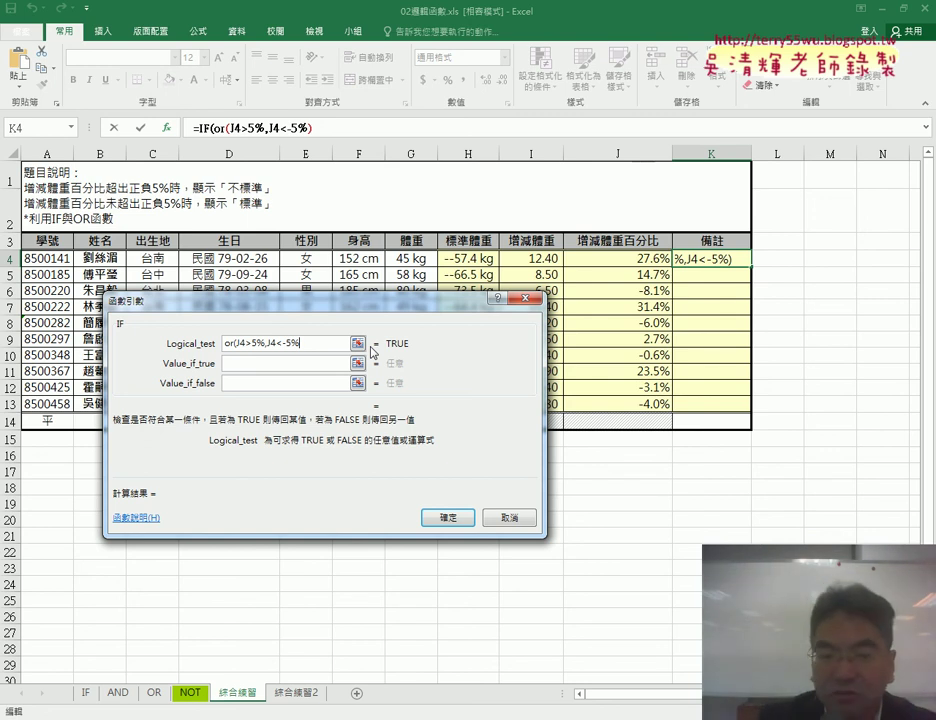
pyautogui.write(')')
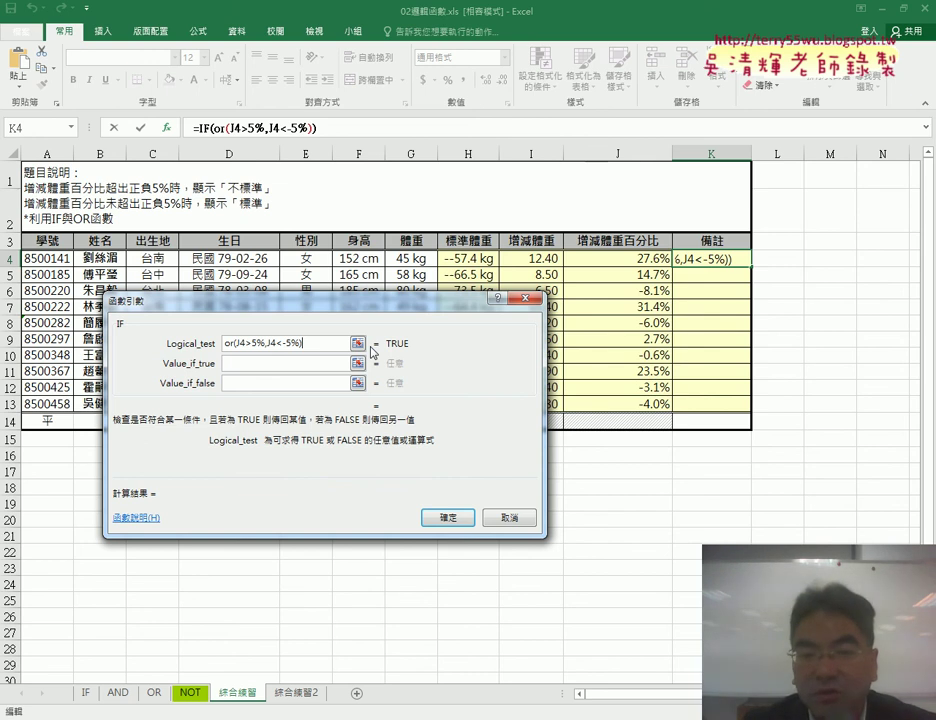
pyautogui.click(305, 366)
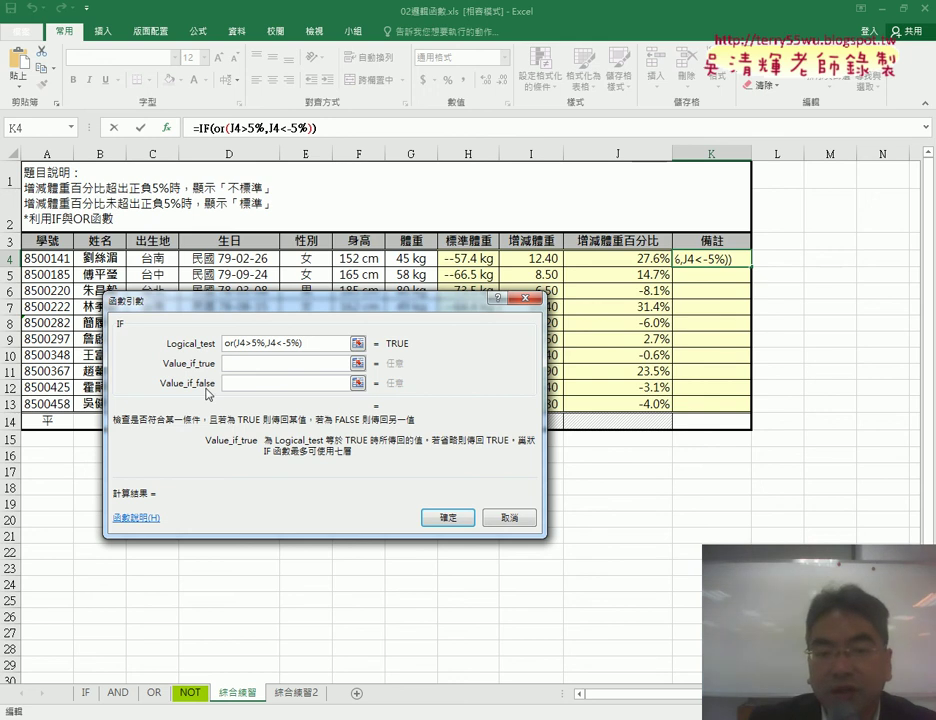
# Set Value_if_true to 不標準 and Value_if_false to 標準, then confirm K4's IF formula
pyautogui.click(225, 385)
pyautogui.click(244, 366)
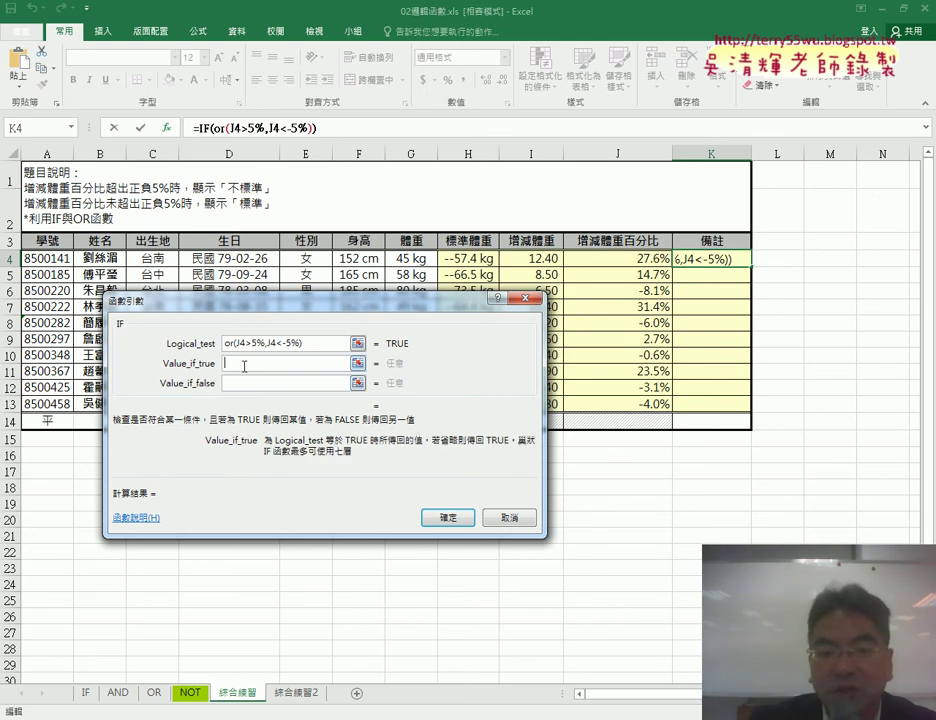
pyautogui.click(288, 345)
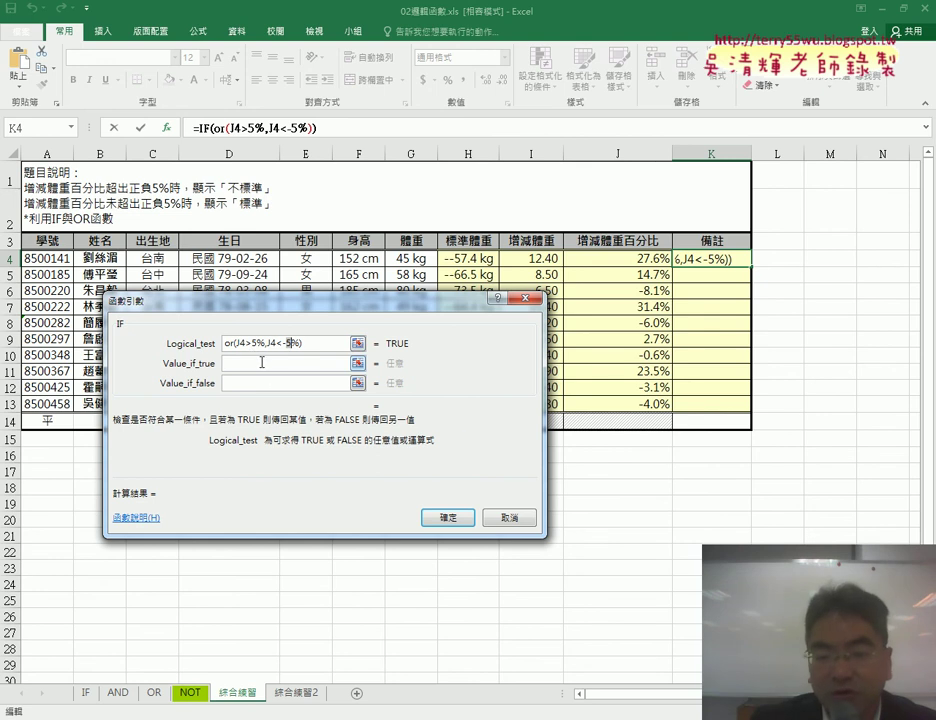
pyautogui.click(262, 364)
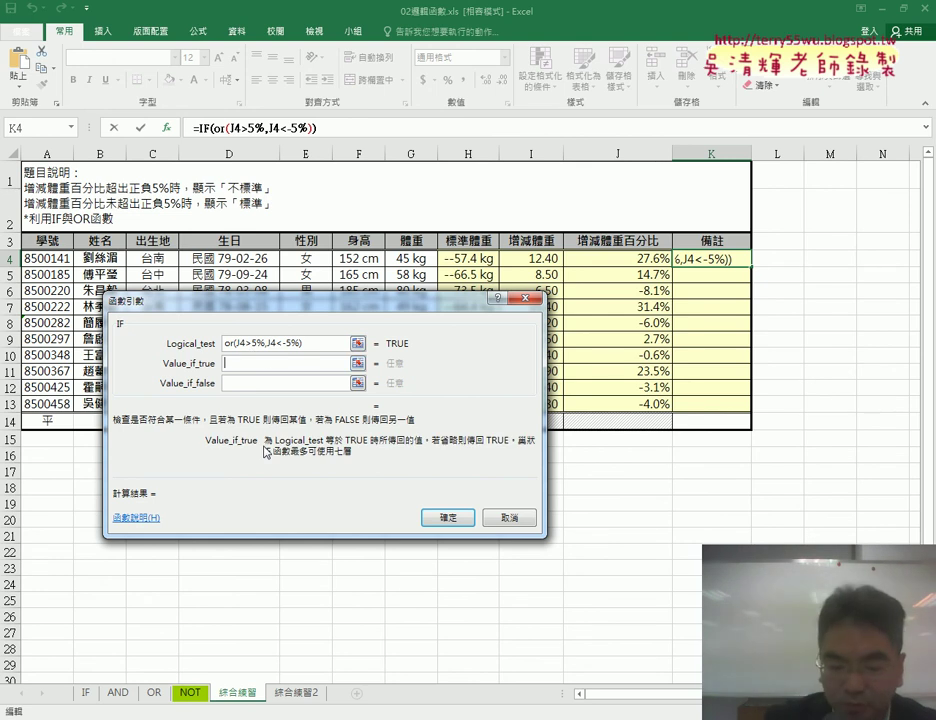
pyautogui.write('不')
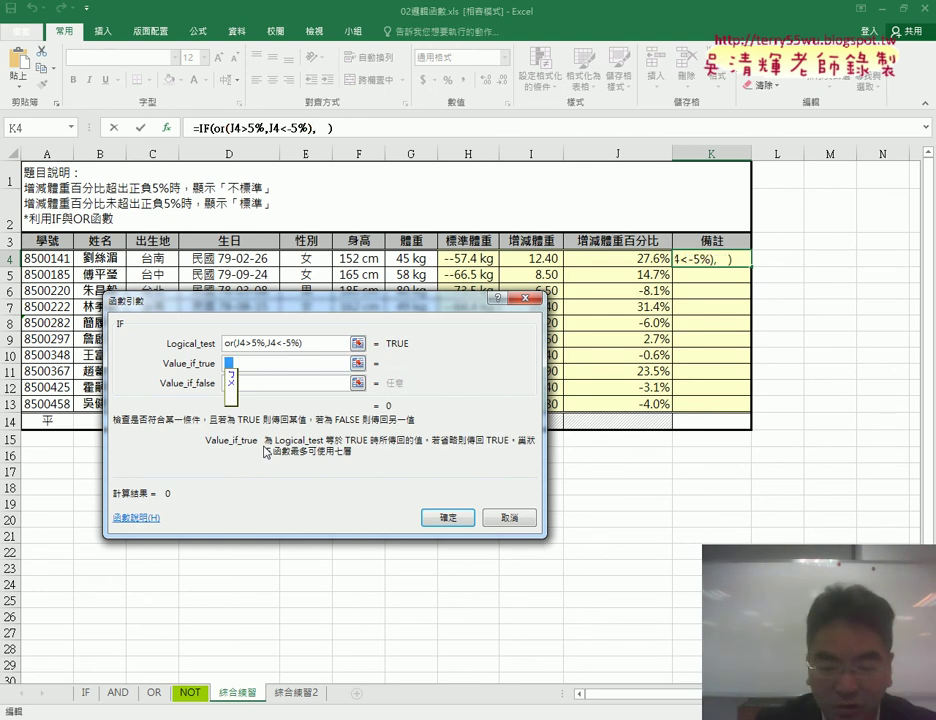
pyautogui.write('ㄅ')
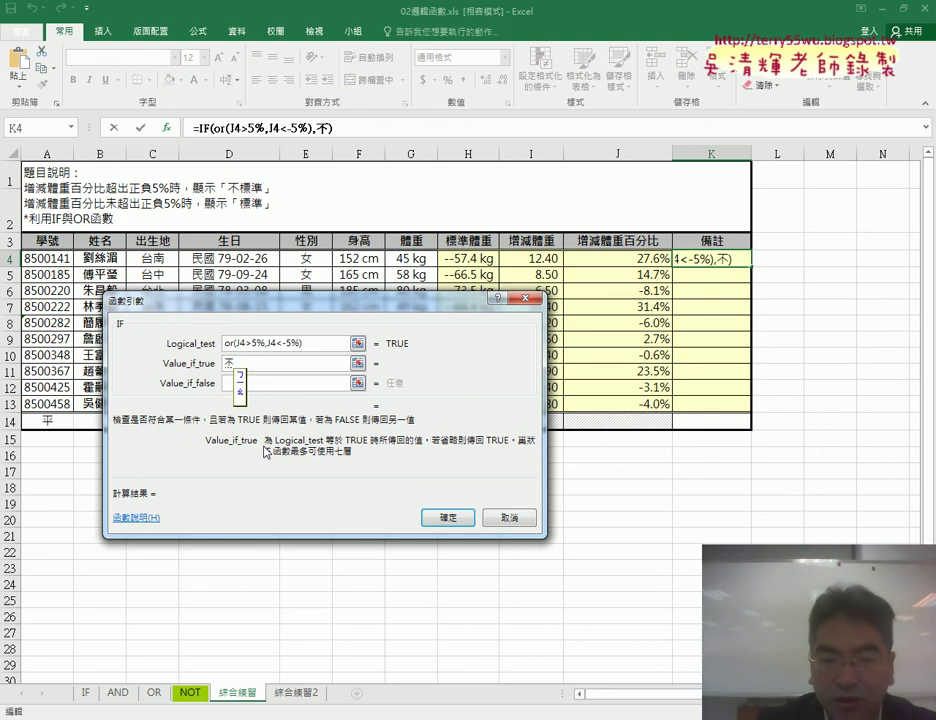
pyautogui.write('標準')
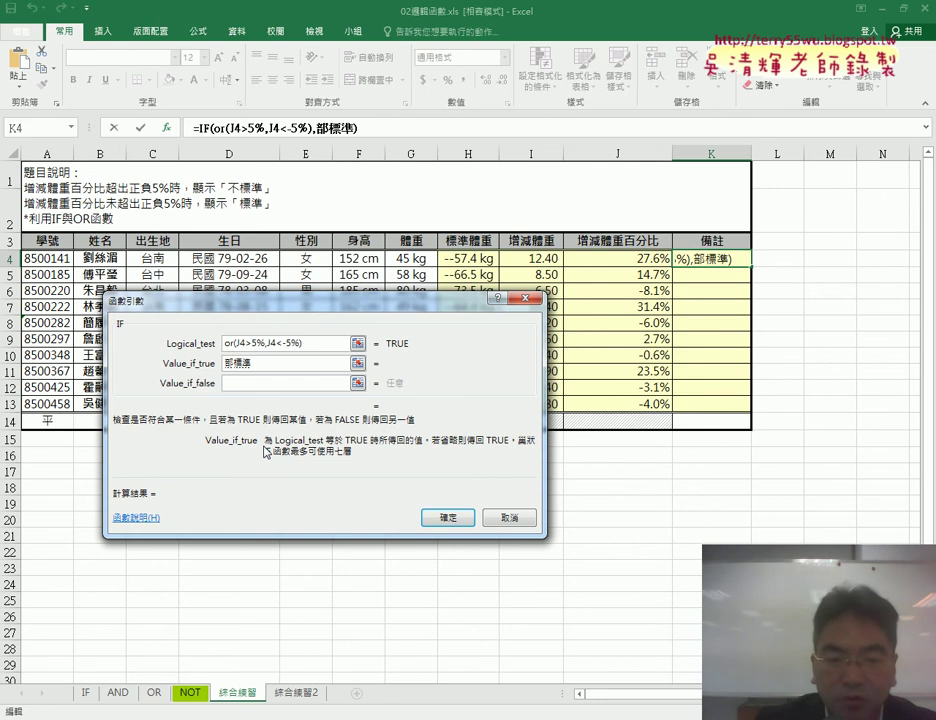
pyautogui.press('Down')
pyautogui.press('Return')
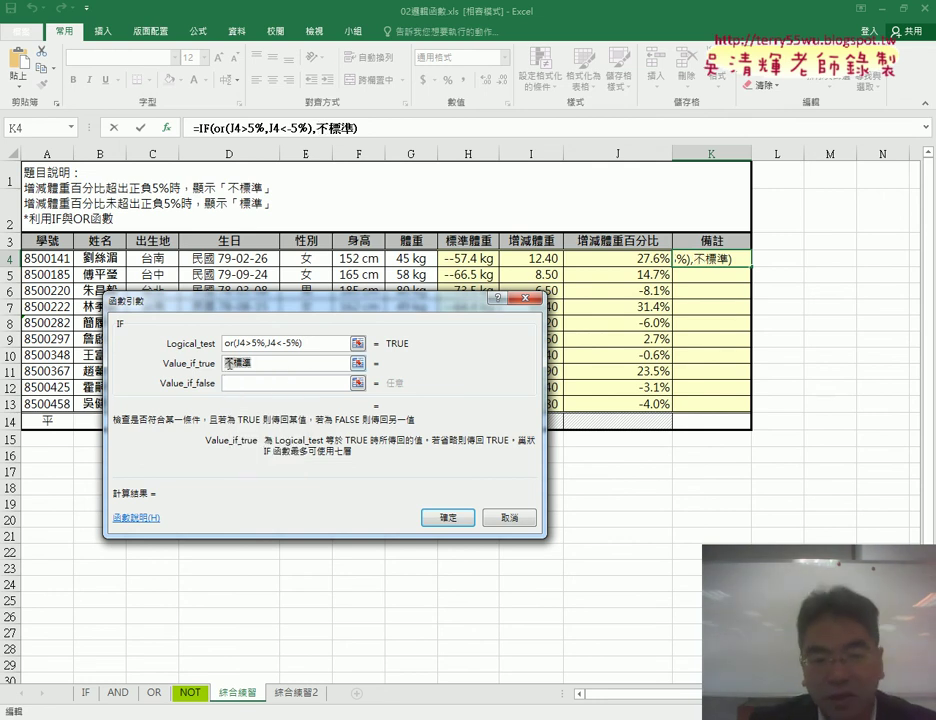
pyautogui.click(257, 381)
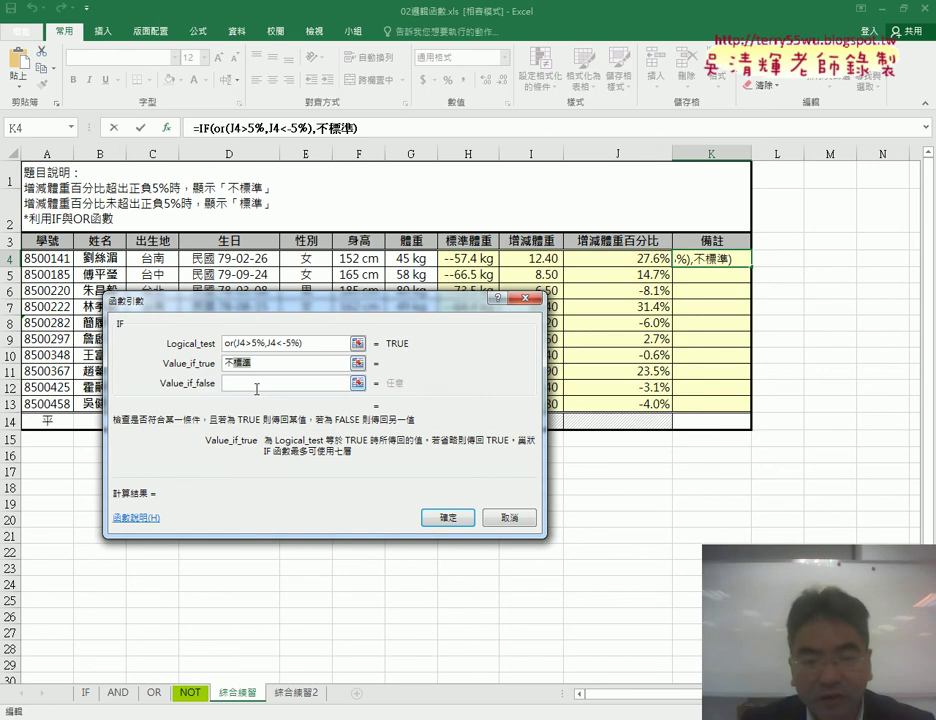
pyautogui.write('標準')
pyautogui.click(271, 366)
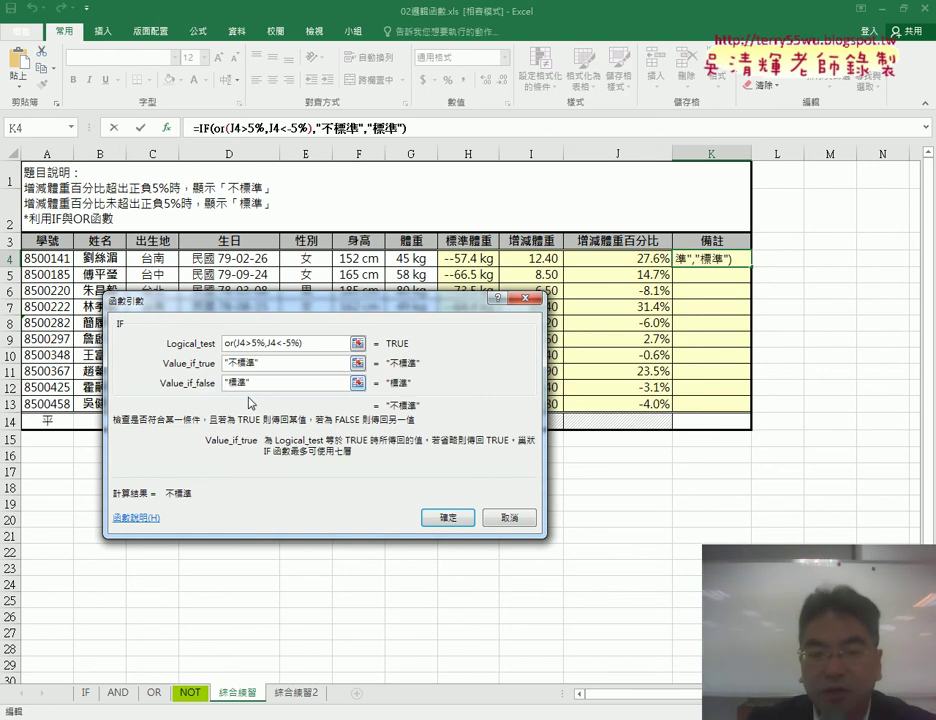
pyautogui.click(448, 517)
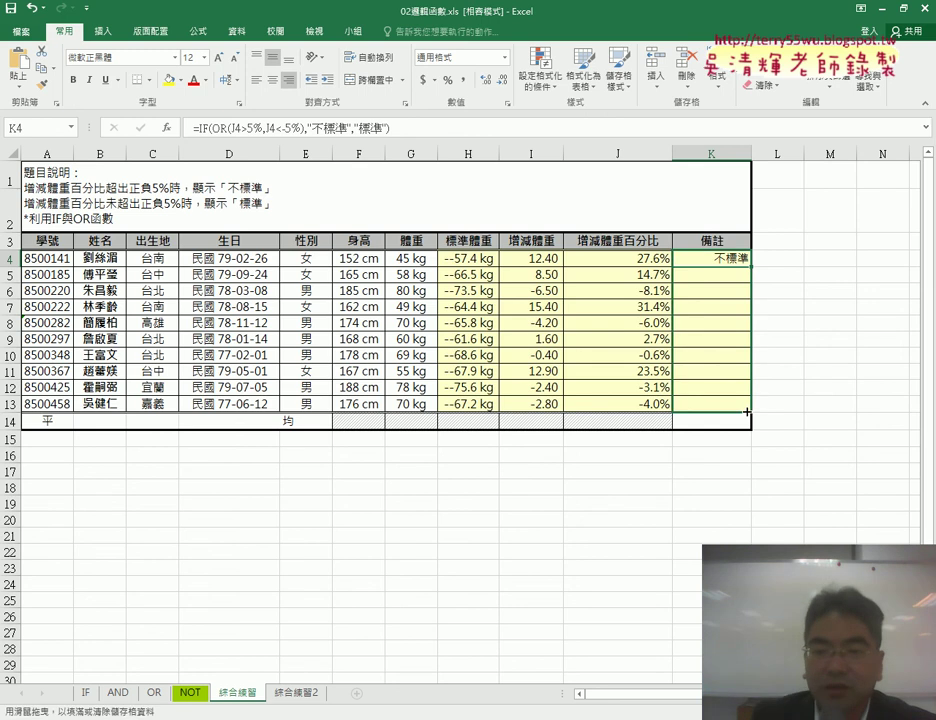
# Fill K4's IF formula down through K13, then reselect K4
pyautogui.moveTo(752, 267); pyautogui.dragTo(754, 409)
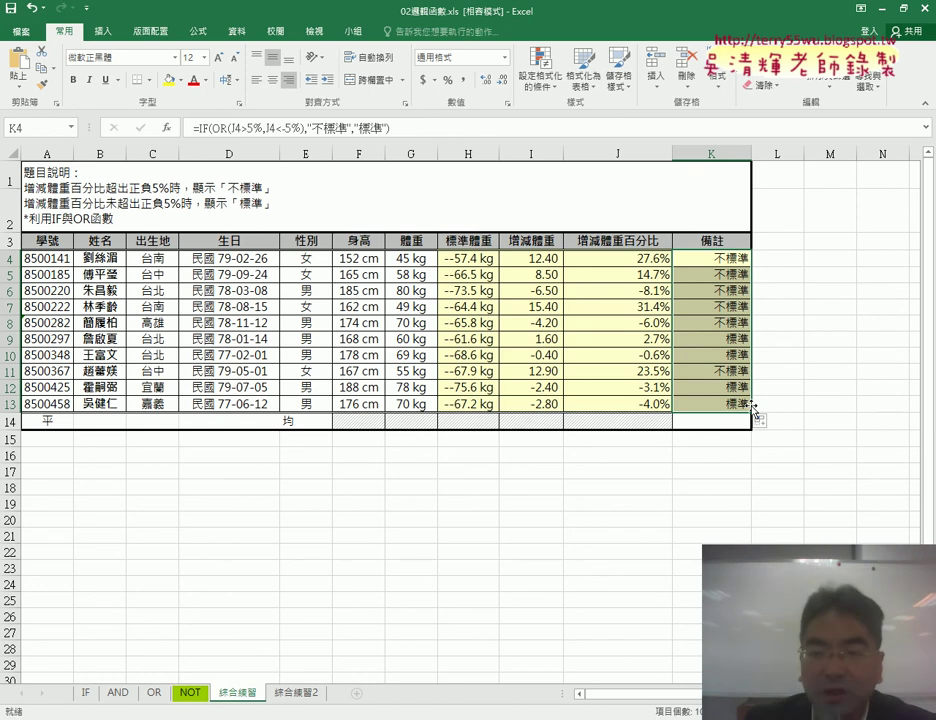
pyautogui.click(723, 256)
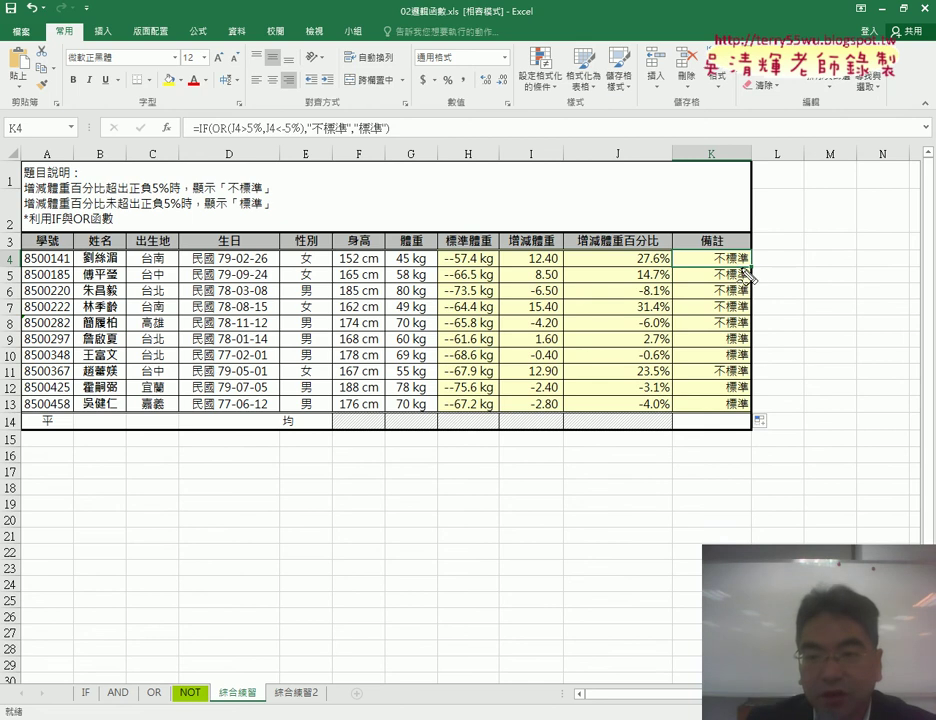
pyautogui.moveTo(745, 252); pyautogui.dragTo(748, 264)
pyautogui.moveTo(300, 110); pyautogui.dragTo(388, 145)
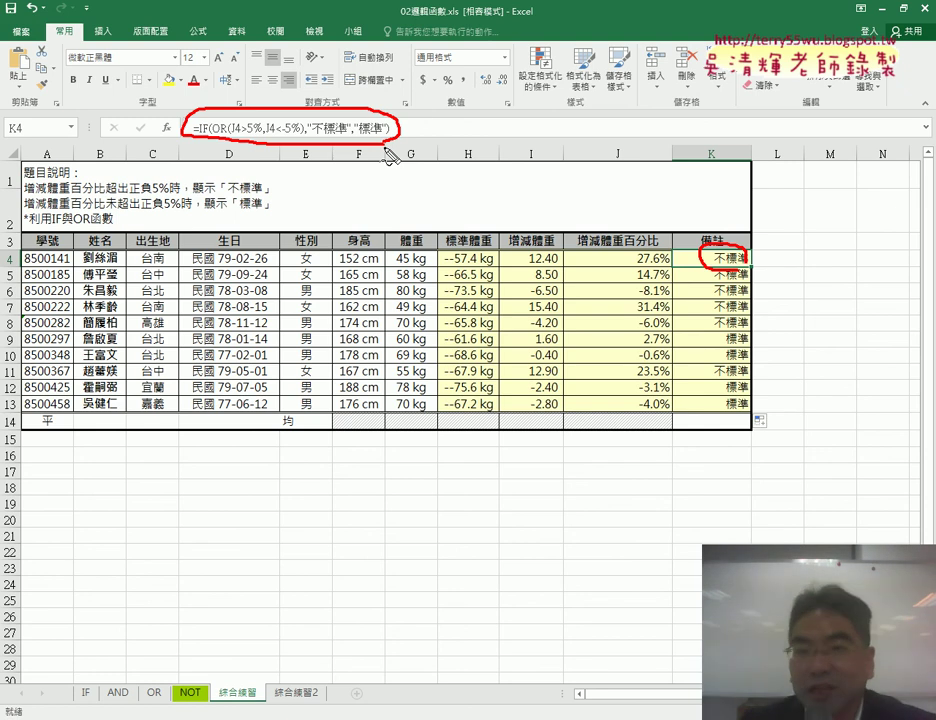
pyautogui.moveTo(412, 104)
pyautogui.mouseDown()
pyautogui.moveTo(419, 132)
pyautogui.moveTo(453, 116)
pyautogui.mouseUp()
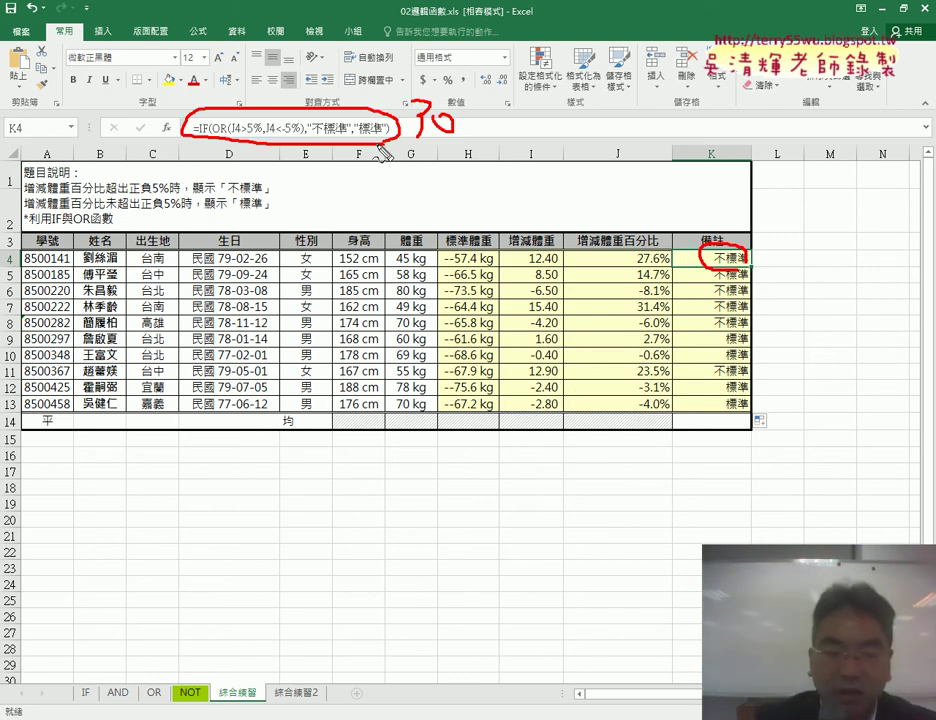
pyautogui.press('Escape')
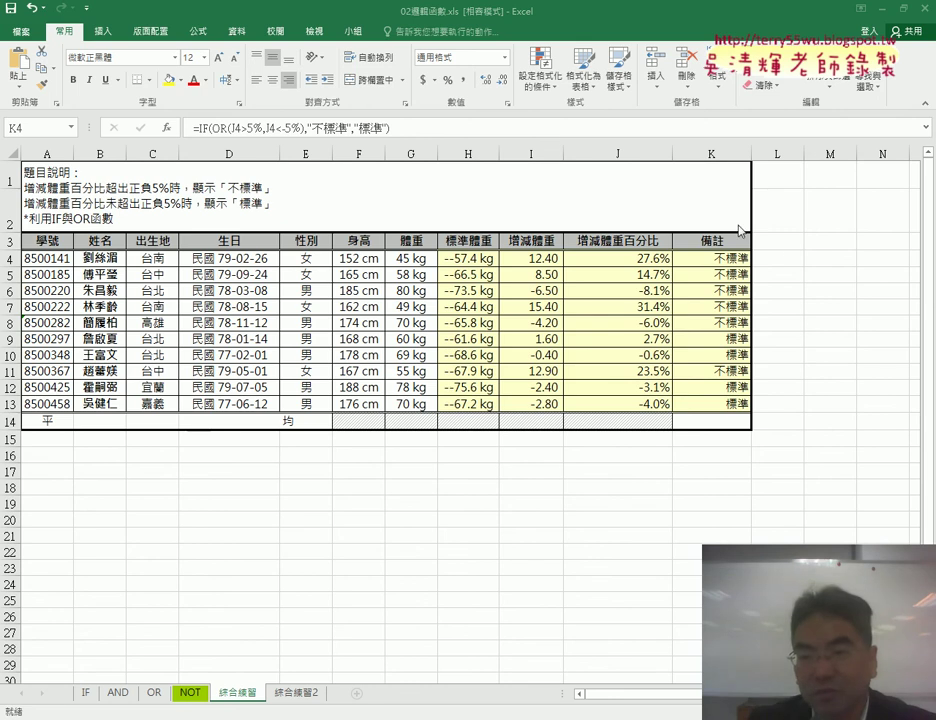
# Enter the heading VBA in cell L3
pyautogui.click(785, 241)
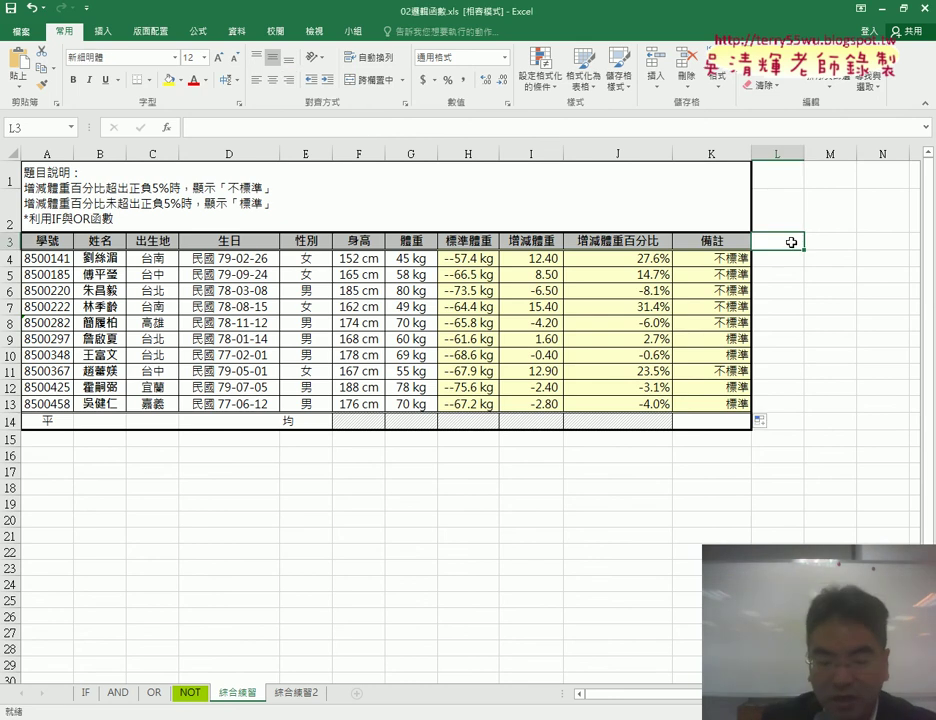
pyautogui.write('VBA')
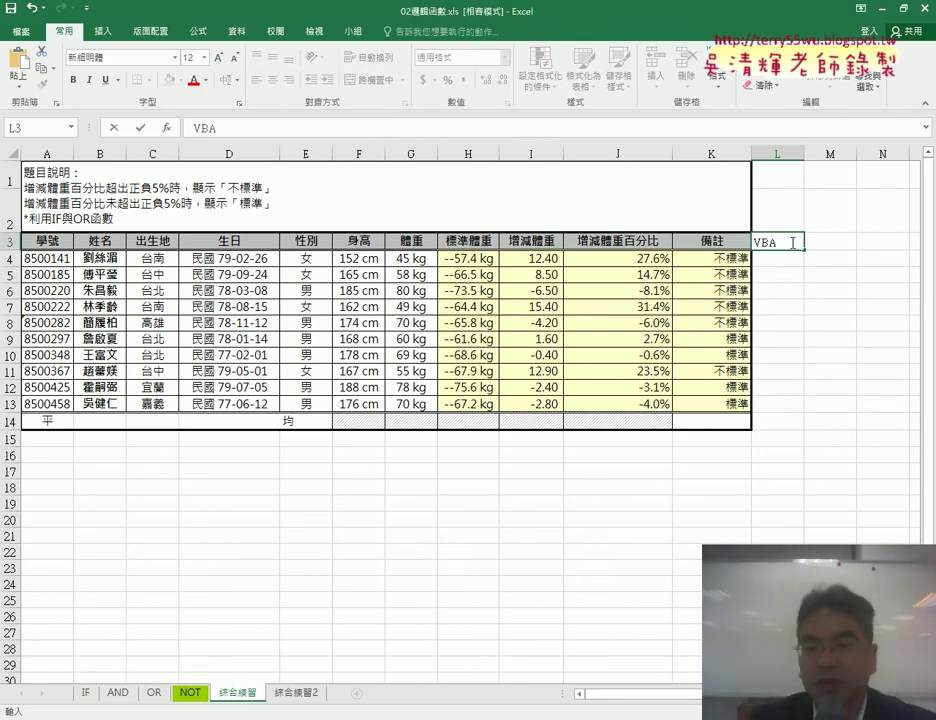
pyautogui.press('Return')
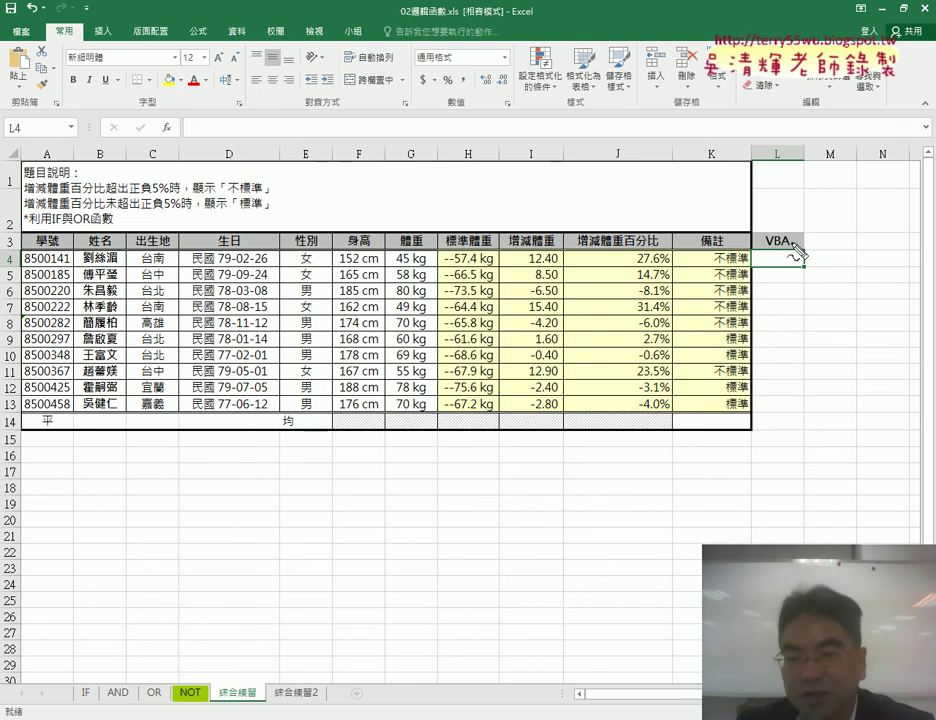
# Mark up the sheet, clear the marks with Esc, and reselect K4 to show its formula
pyautogui.moveTo(829, 249)
pyautogui.mouseDown()
pyautogui.moveTo(880, 236)
pyautogui.moveTo(829, 254)
pyautogui.mouseUp()
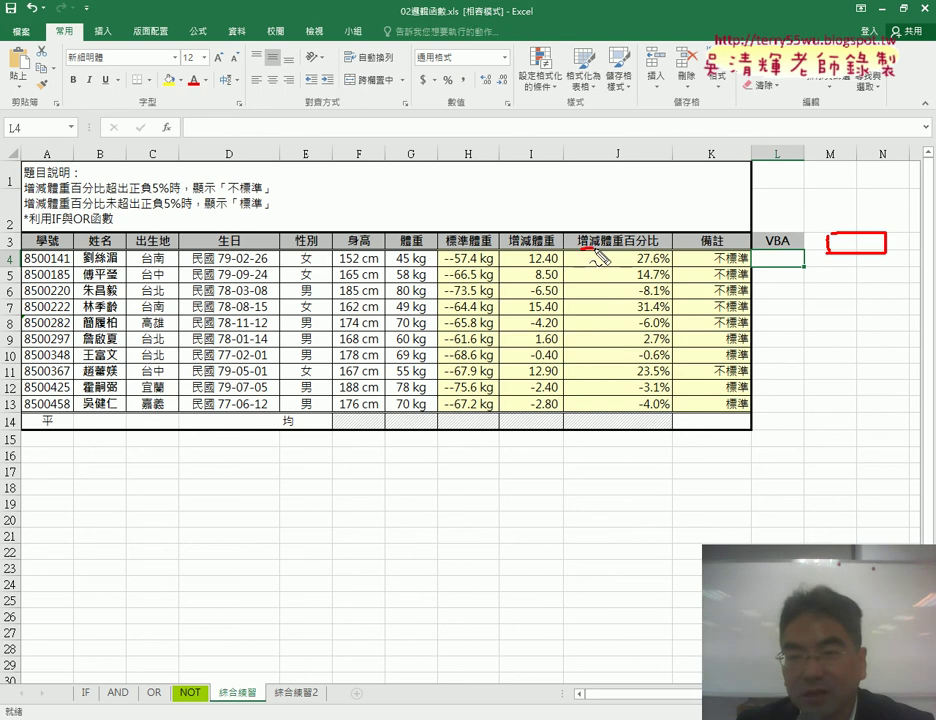
pyautogui.moveTo(597, 258)
pyautogui.mouseDown()
pyautogui.moveTo(618, 252)
pyautogui.moveTo(627, 205)
pyautogui.moveTo(855, 238)
pyautogui.moveTo(848, 235)
pyautogui.mouseUp()
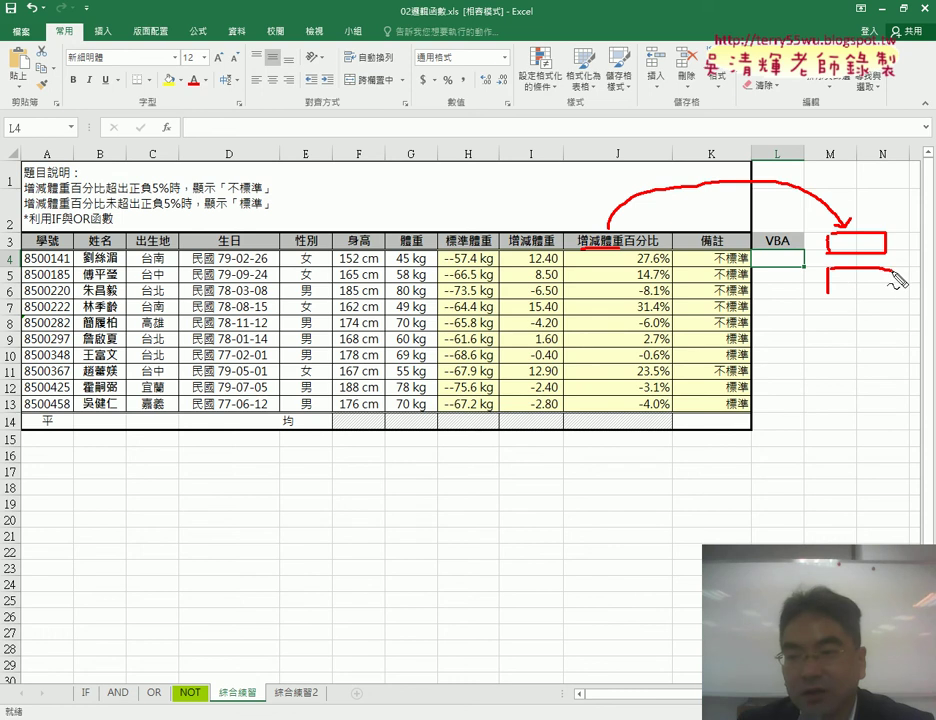
pyautogui.moveTo(830, 280)
pyautogui.mouseDown()
pyautogui.moveTo(824, 268)
pyautogui.moveTo(788, 336)
pyautogui.moveTo(794, 292)
pyautogui.mouseUp()
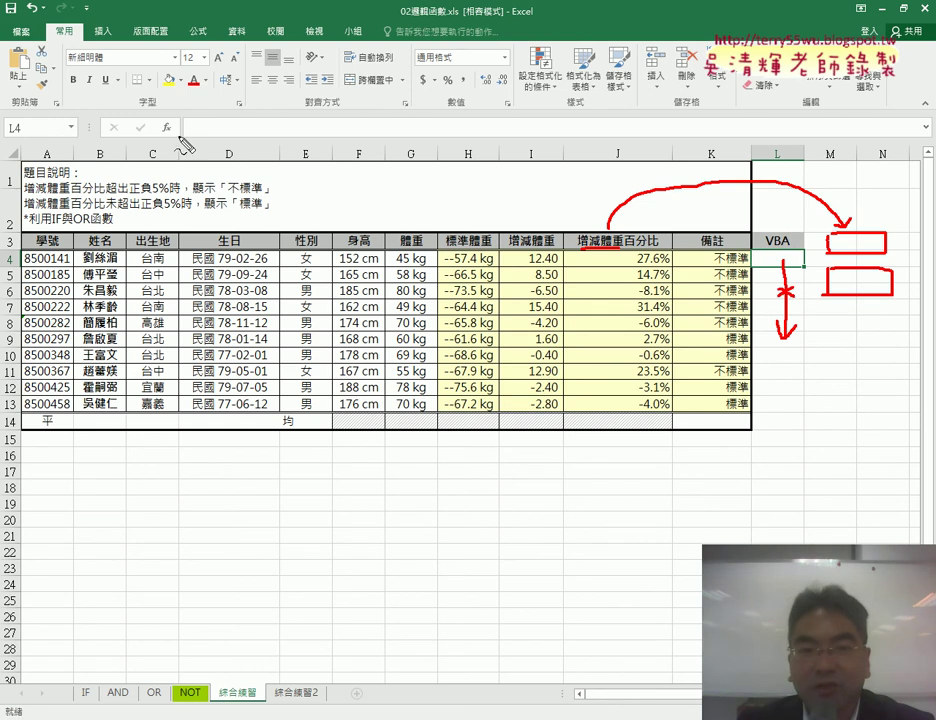
pyautogui.moveTo(172, 118); pyautogui.dragTo(176, 130)
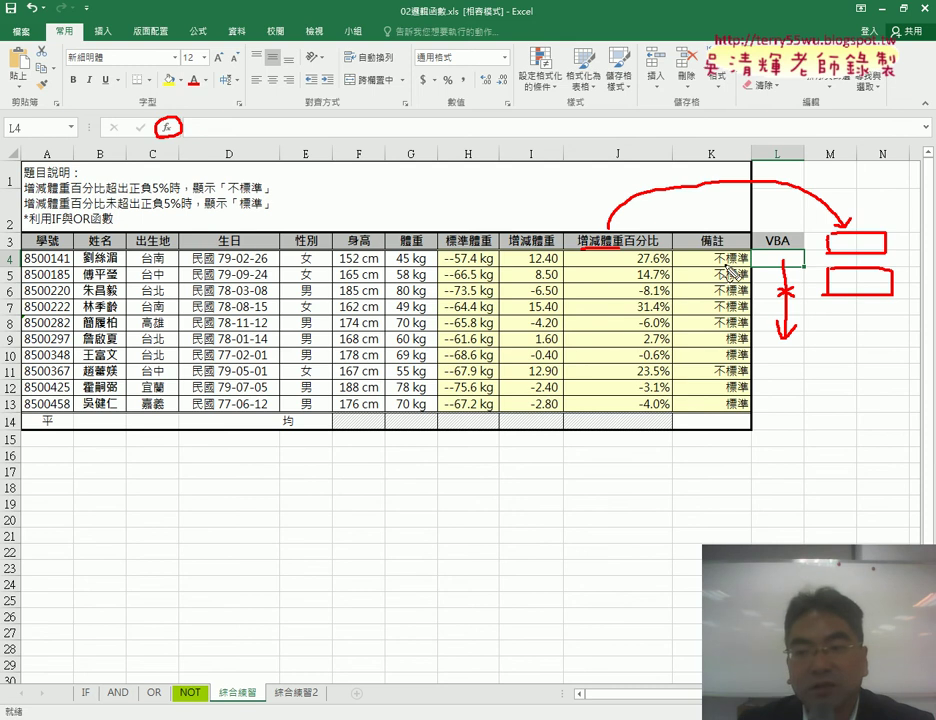
pyautogui.moveTo(672, 251); pyautogui.dragTo(685, 260)
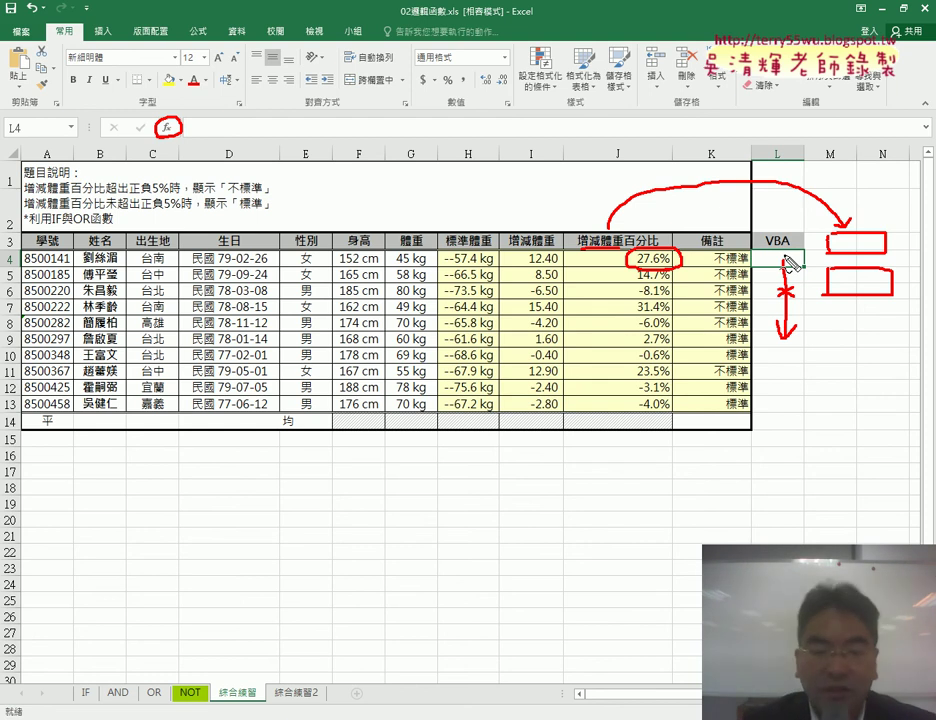
pyautogui.press('Escape')
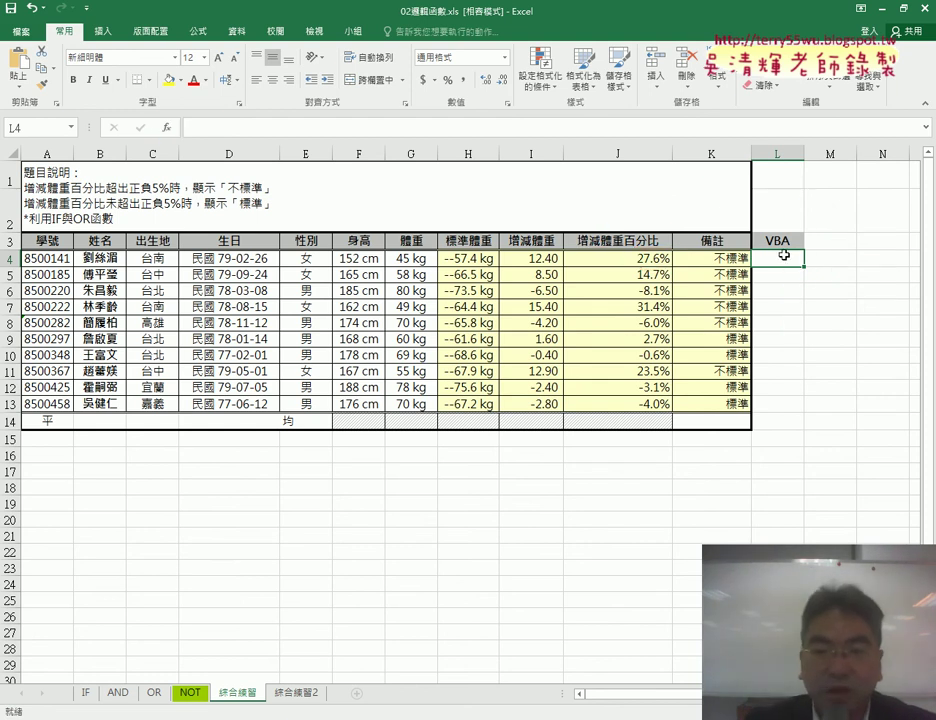
pyautogui.click(727, 261)
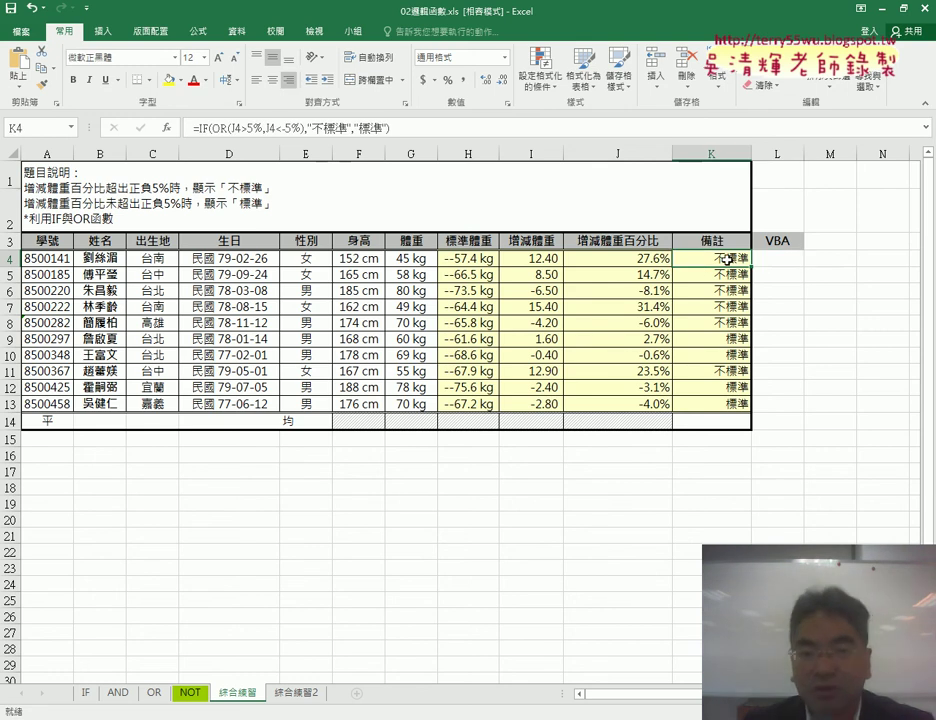